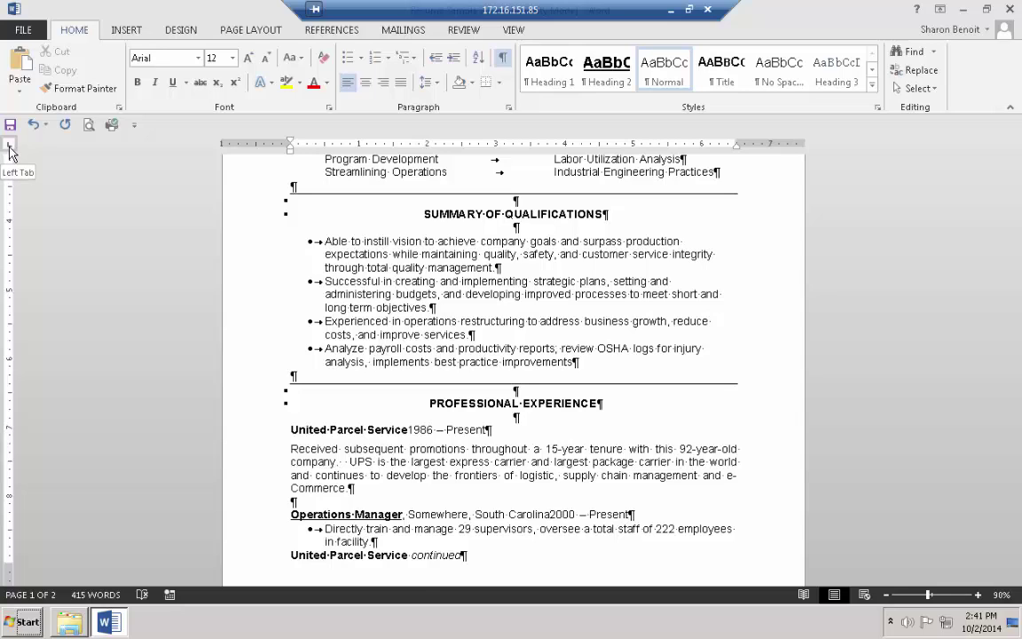
Set a right tab stop at 6.5 inches on the United Parcel Service line and tab the 1986 – Present dates over to it.
left_click(12, 151)
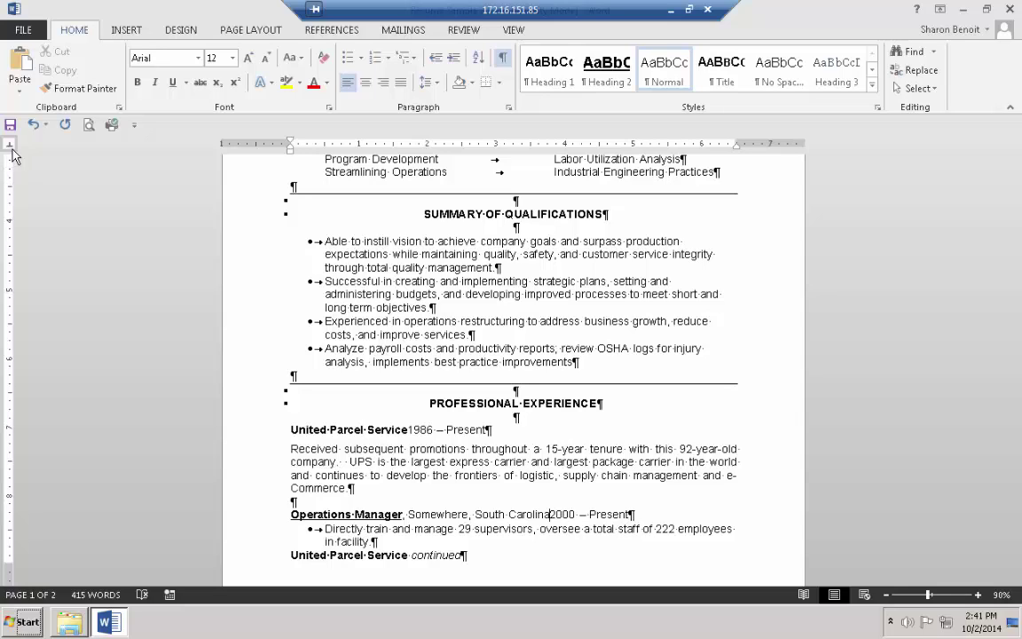
left_click(11, 149)
mouse_move(732, 148)
left_mouse_down()
mouse_move(663, 142)
mouse_move(735, 147)
left_mouse_up()
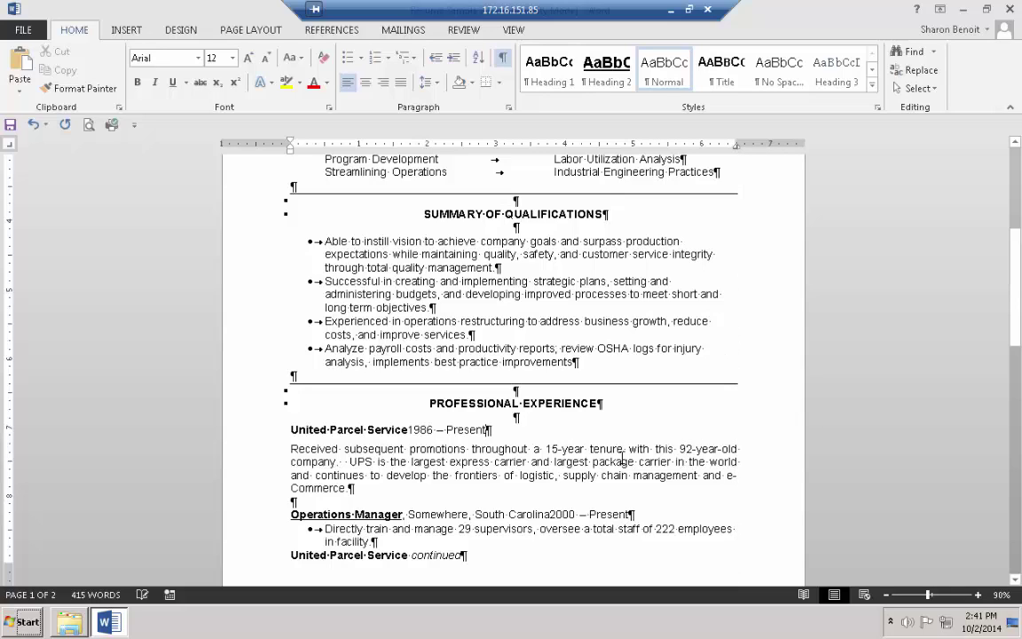
left_click(408, 430)
key("Tab")
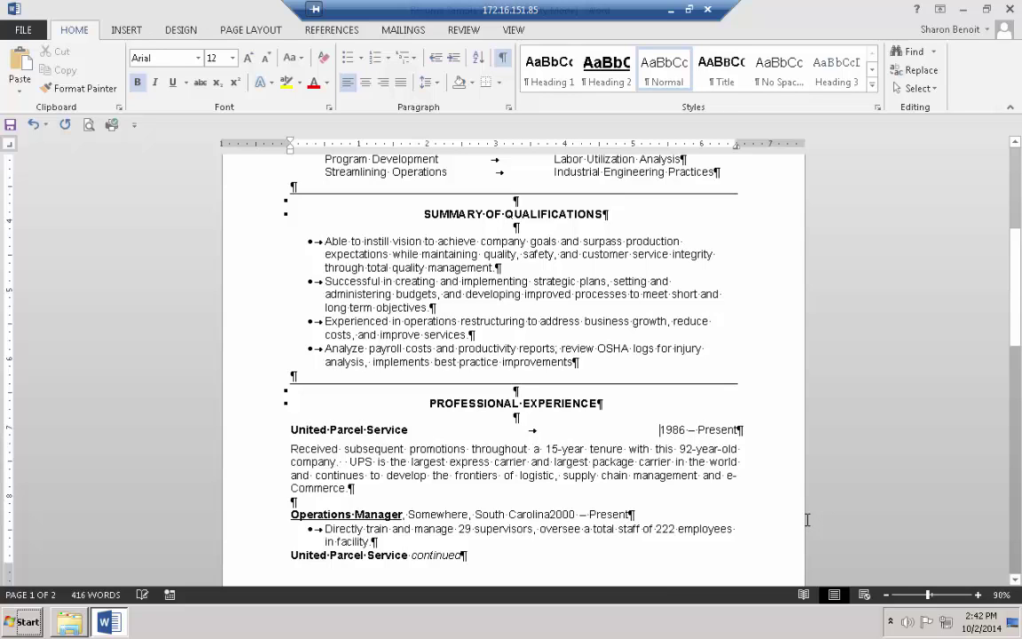
Set a right-aligned tab stop at 6.5" for the Operations Manager line through the Tabs dialog and tab its 2000 – Present dates to it.
scroll(730, 509, "down", 2)
scroll(731, 508, "down", 1)
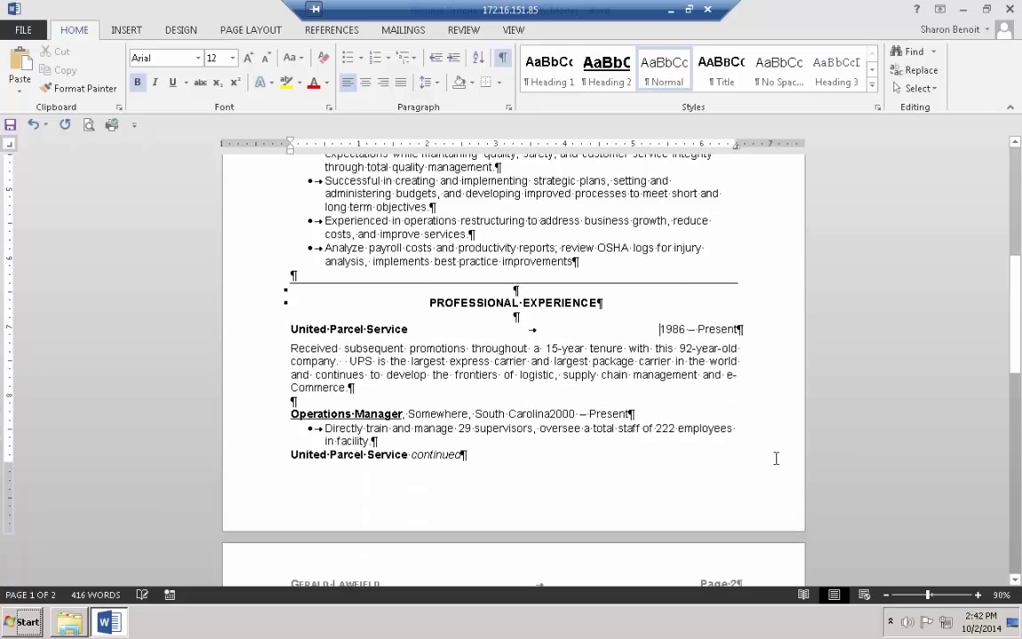
left_click(549, 414)
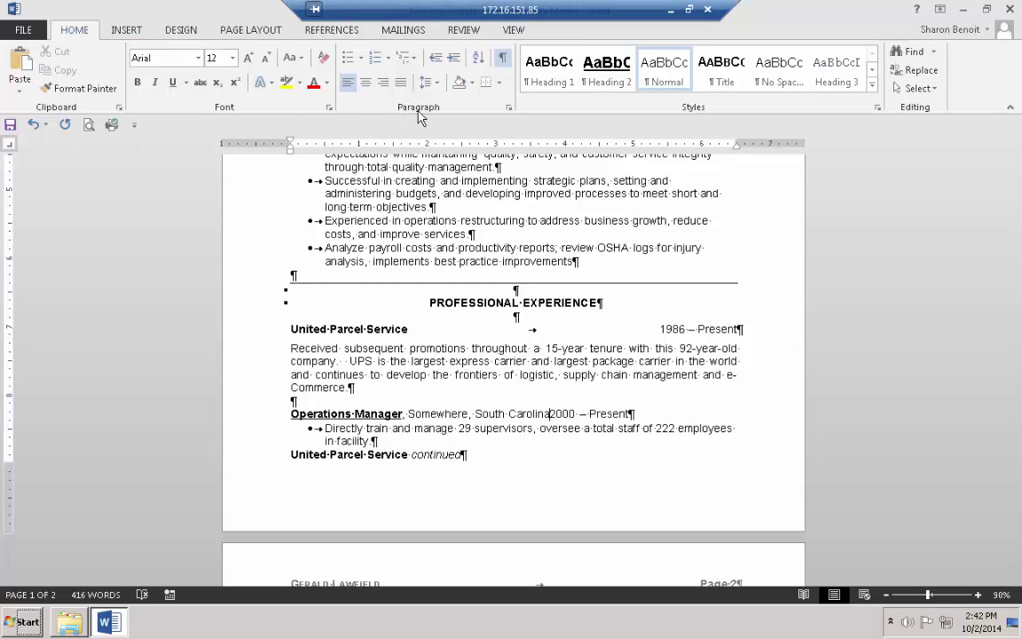
left_click(510, 111)
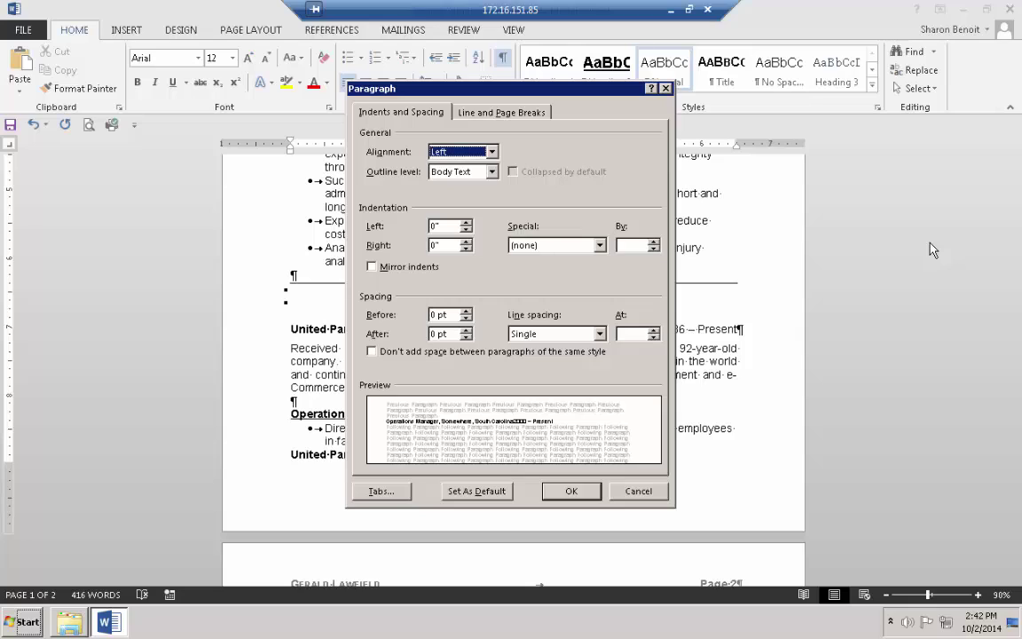
left_click(396, 494)
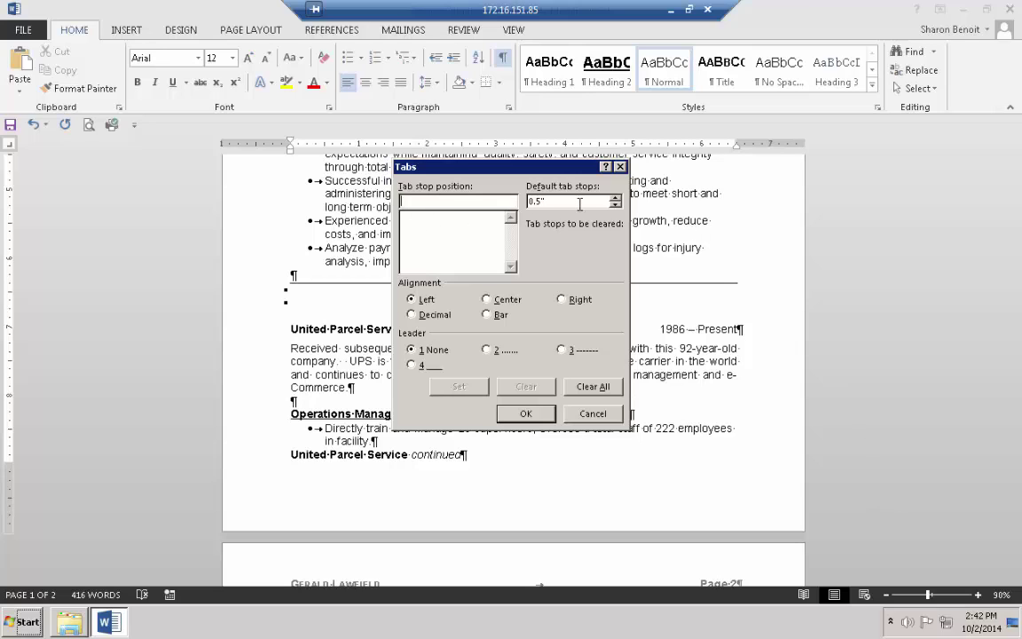
type("6.5")
left_click(568, 298)
left_click(454, 389)
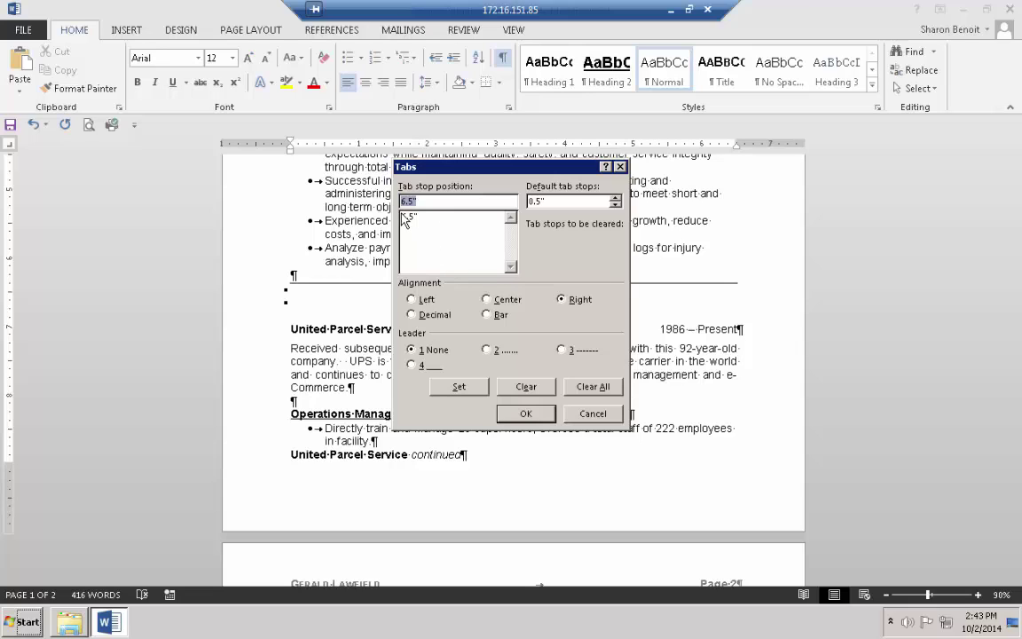
left_click(526, 414)
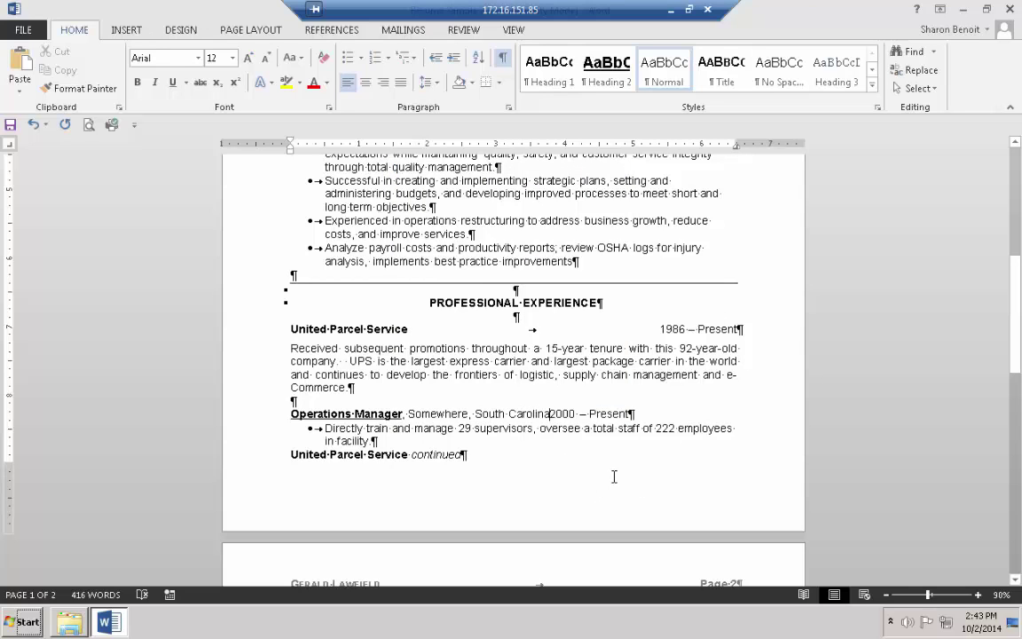
key("Tab")
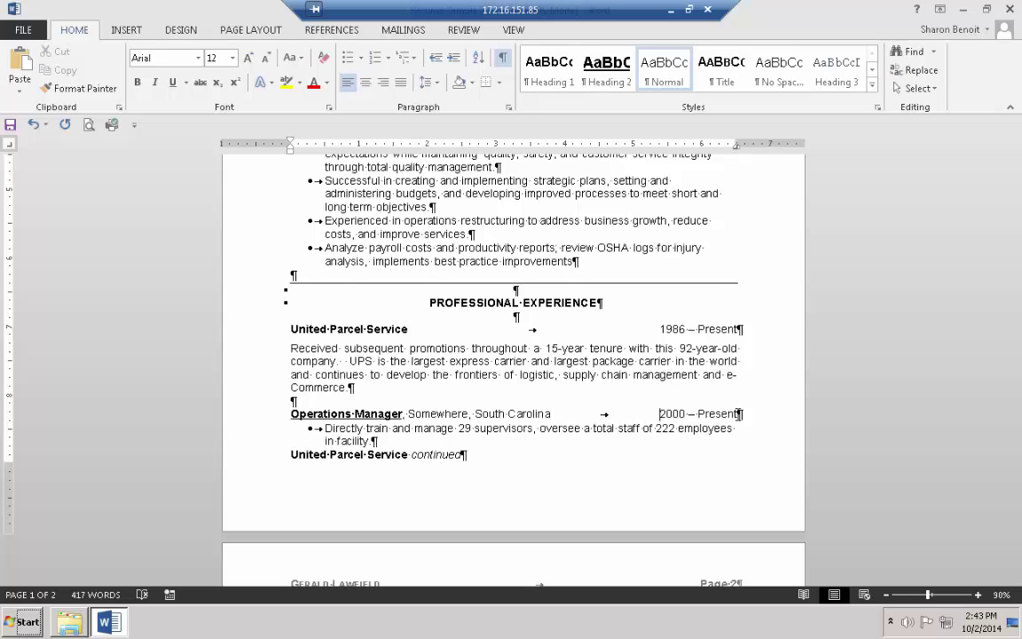
Create a new blank document.
key("ctrl+n")
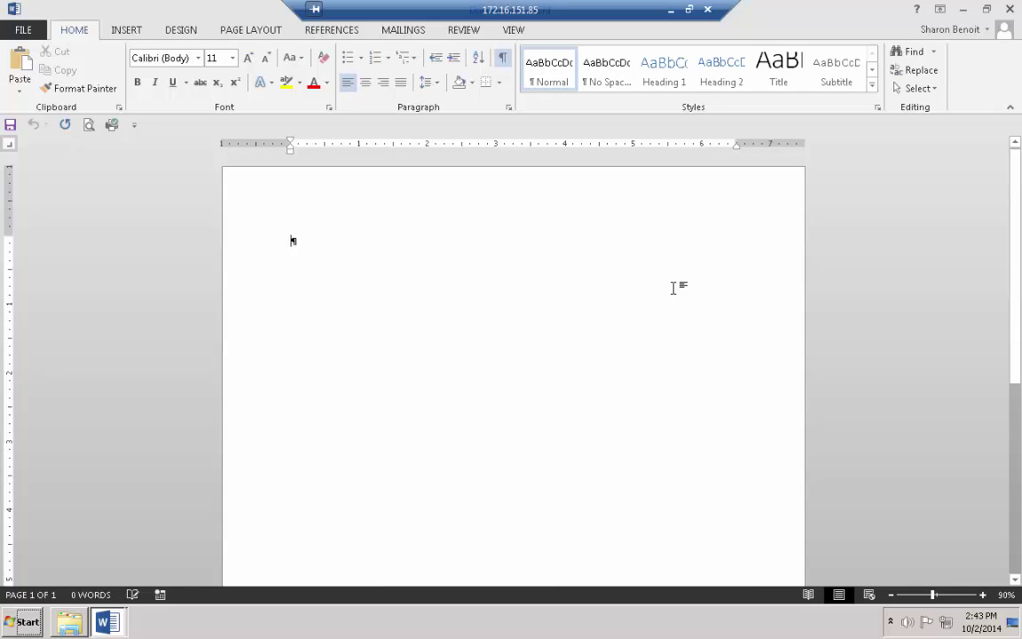
key("Tab")
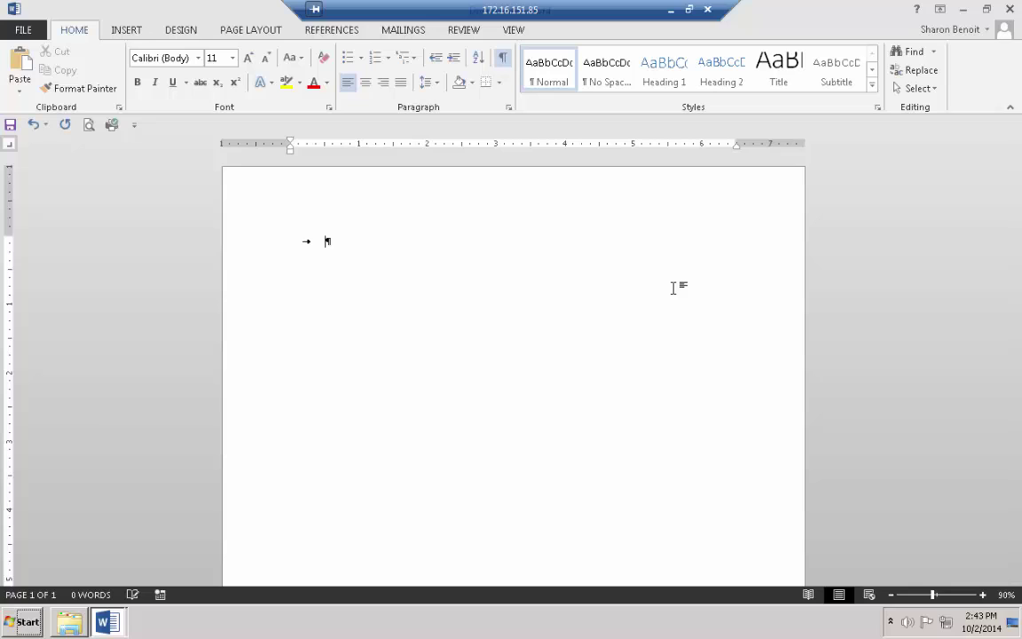
key("Tab")
key("Tab")
key("Tab")
key("BackSpace")
key("BackSpace")
key("BackSpace")
key("BackSpace")
Enter the centered title "Computer Workshop Enrollments" and start a left-aligned line below it, leaving one blank line between.
type("Computer")
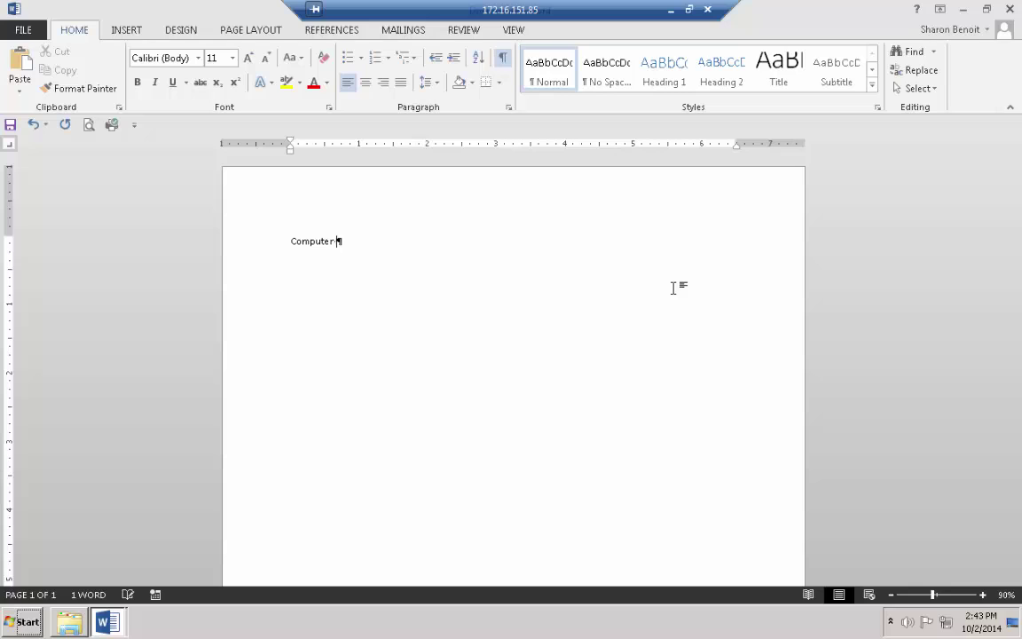
type(" Workshop Enroll")
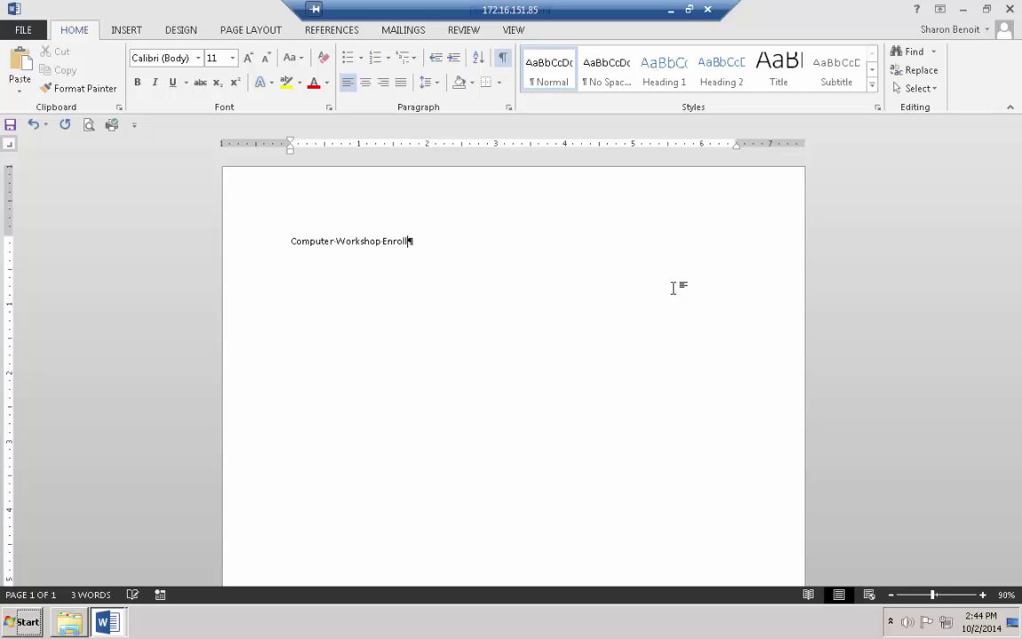
type("ments")
key("Return")
left_click(365, 82)
left_click(321, 263)
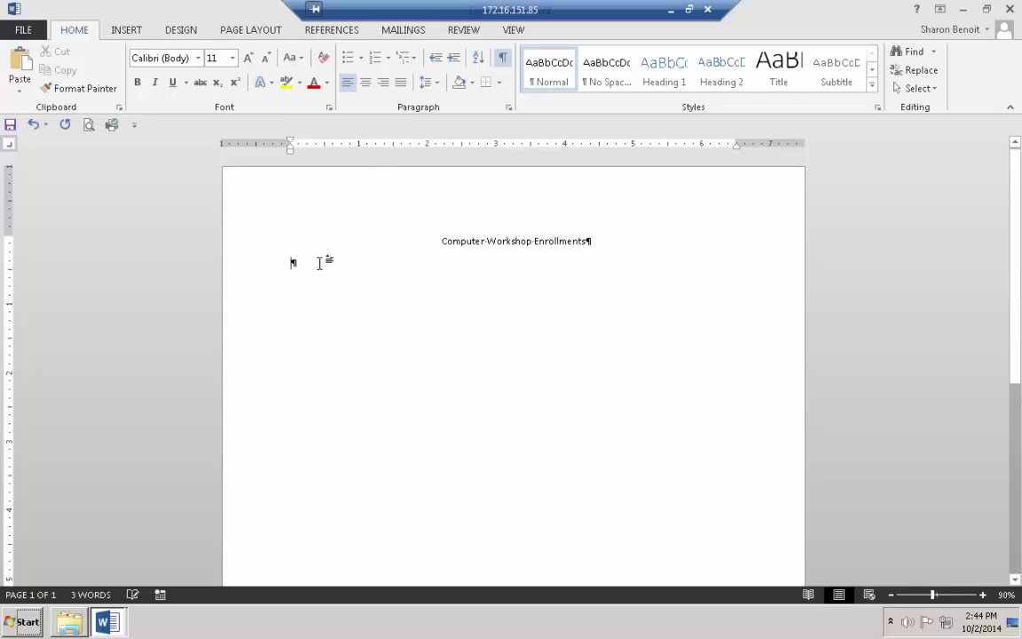
key("Return")
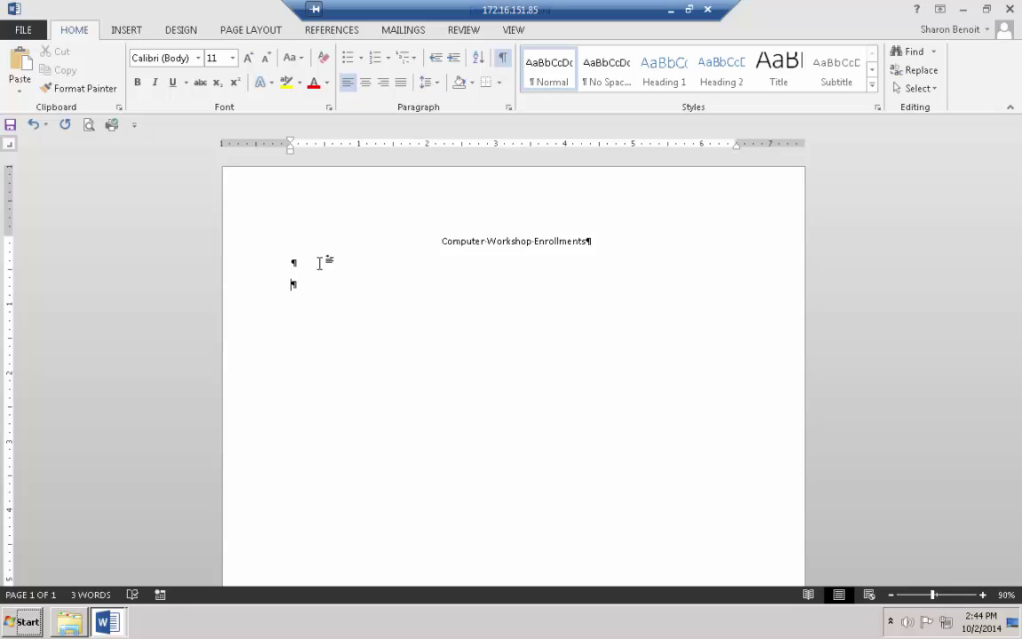
Set left tab stops at 2, 3.5 and 5 inches for the current line.
left_click(12, 146)
left_click(12, 147)
left_click(12, 147)
left_click(11, 144)
left_click(11, 146)
left_click(11, 146)
left_click(13, 147)
left_click(428, 145)
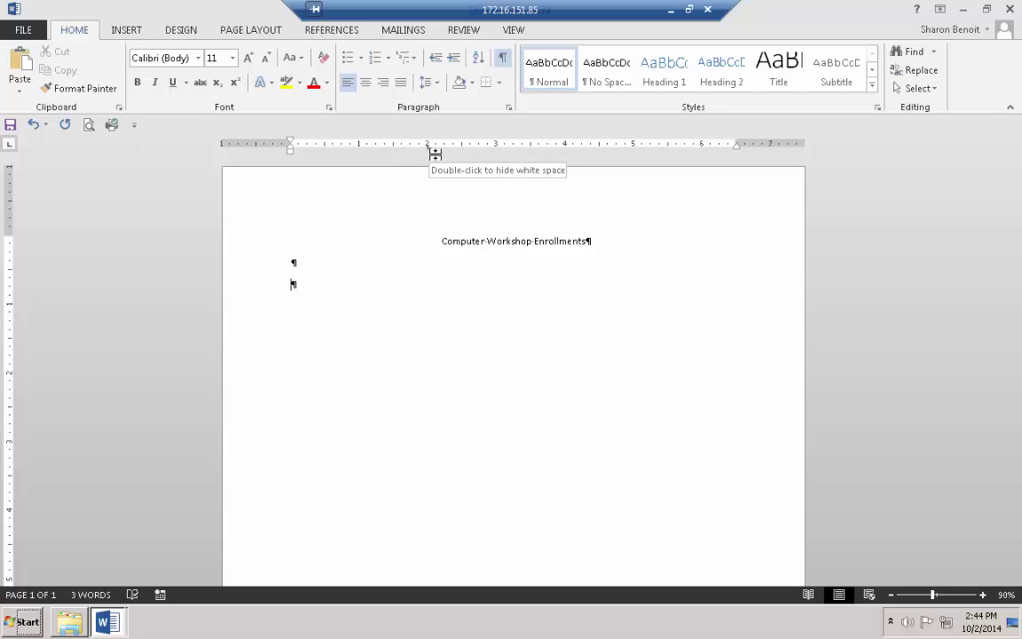
left_click(531, 147)
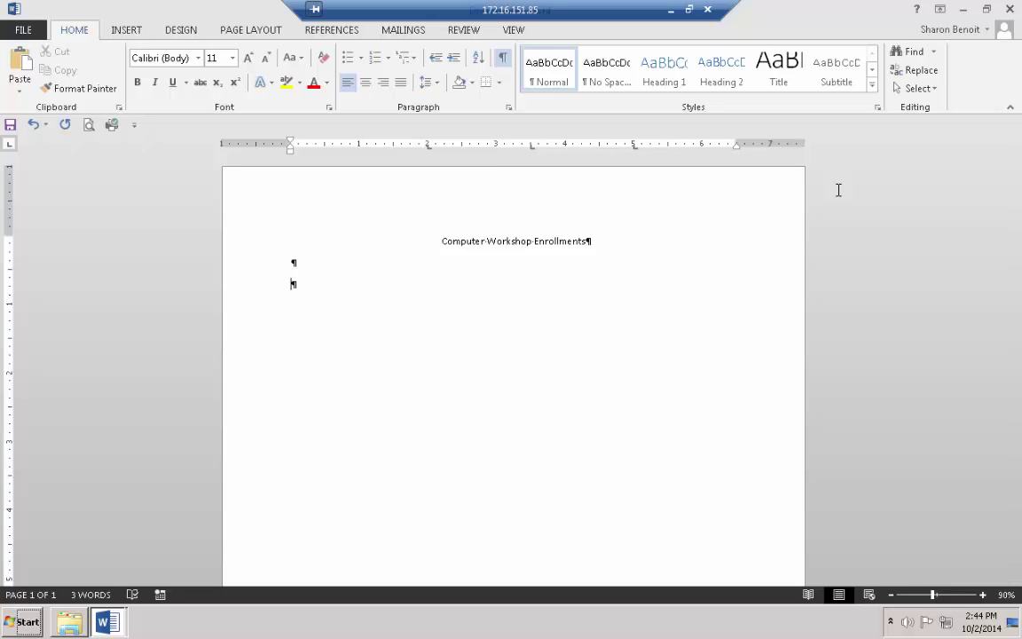
Enter the tab-separated column headings Workshop, Date, Time and Cost, and start a new line.
type("Workshop")
key("Tab")
type("Date")
key("Tab")
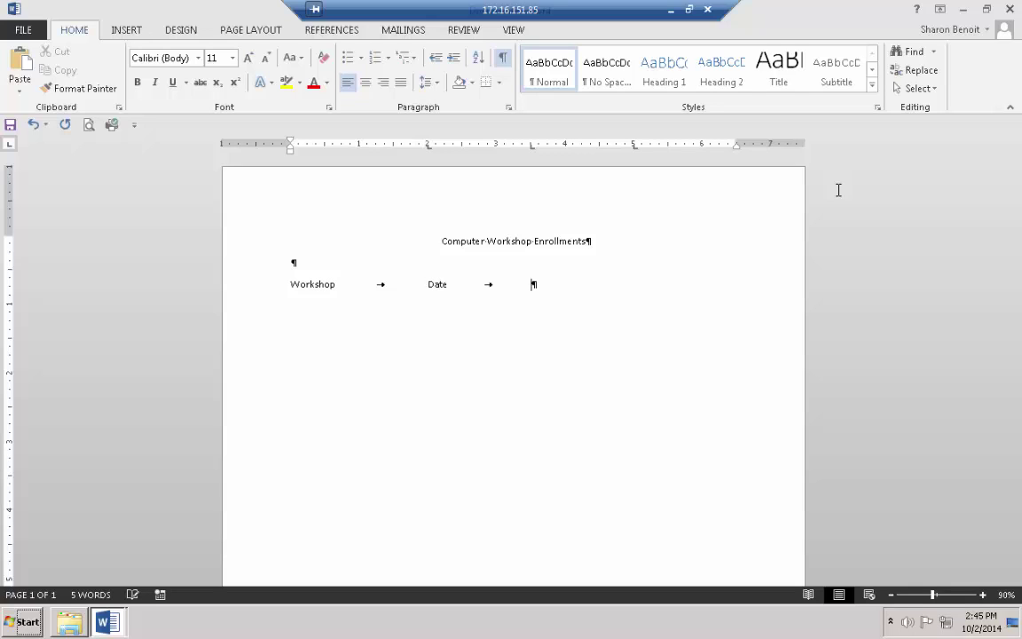
type("Time")
key("Tab")
type("Cost")
key("Return")
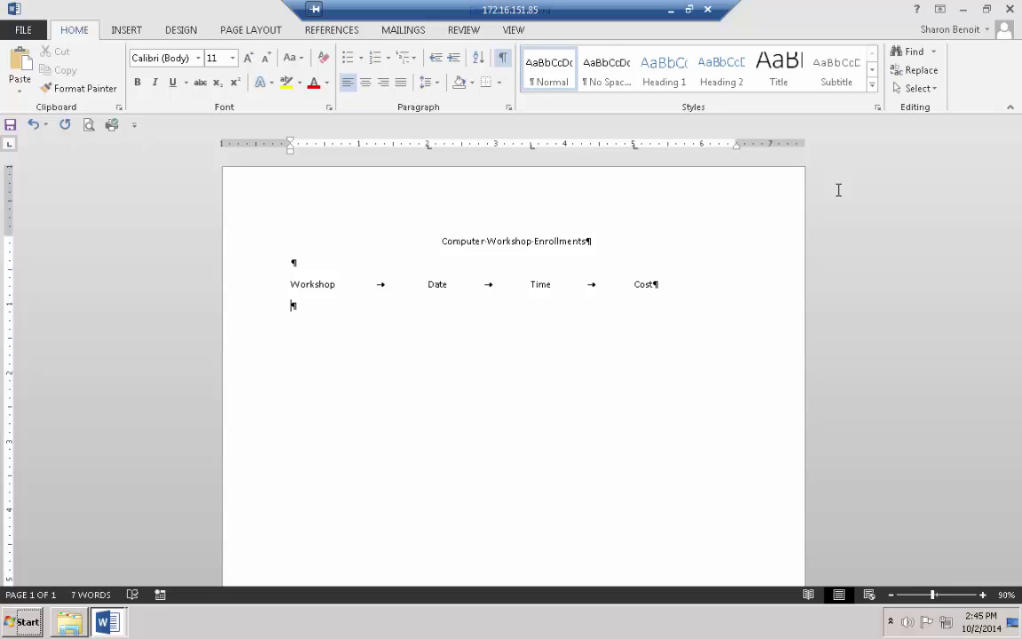
Replace the left tab stops at 3.5 and 5 inches on the line below the headings with decimal tab stops.
left_click(532, 147)
left_click(633, 151)
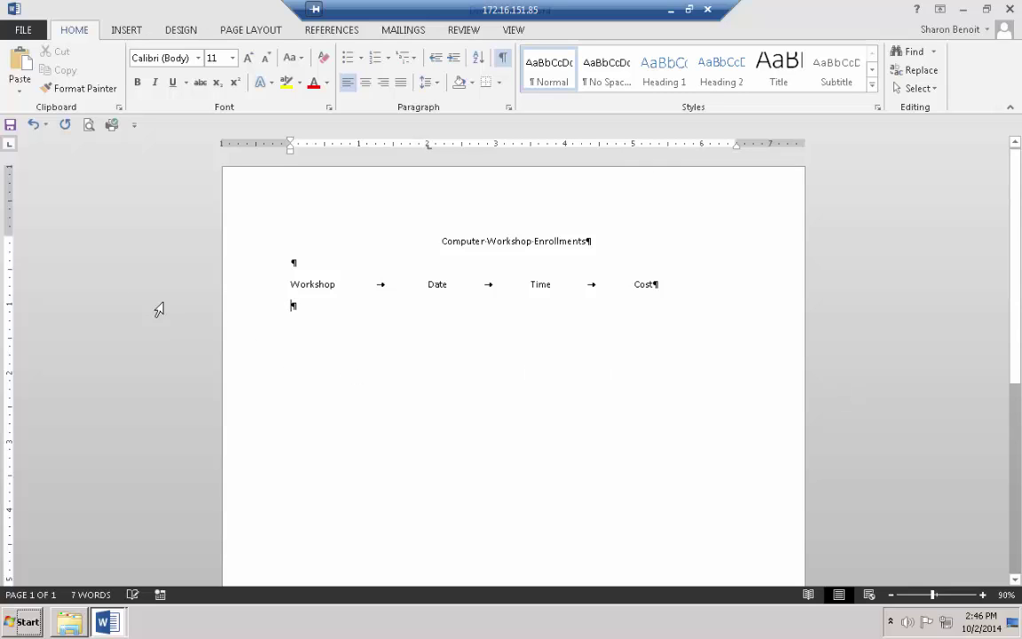
left_click(11, 145)
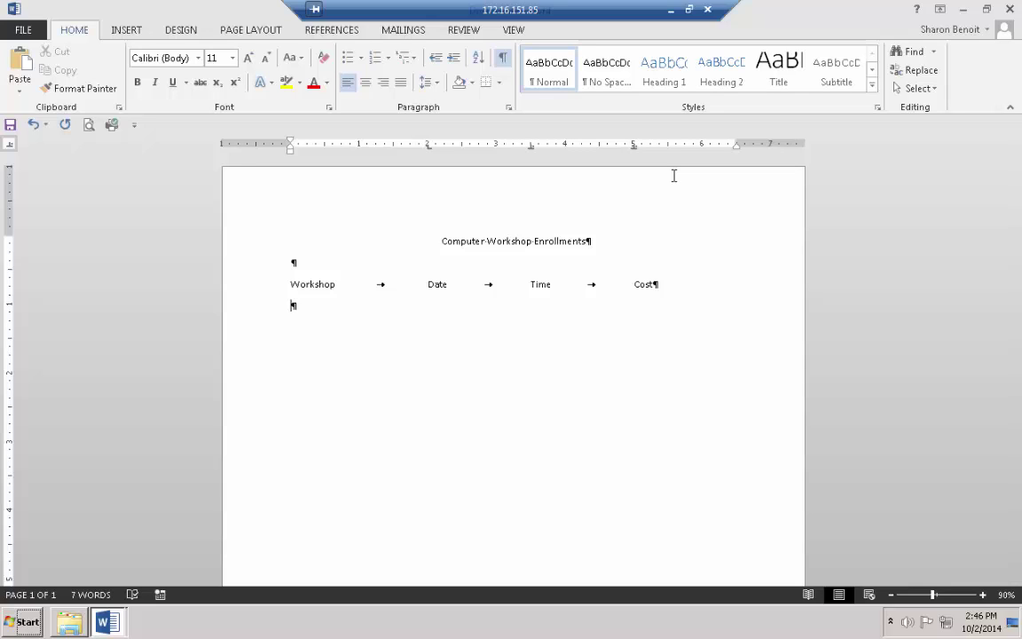
Enter the tab-separated row Introduction to Word, 10-12-2014, 10:30 a.m., $50.00, ending it with a line break within the same paragraph.
type("Introduction to Word")
key("Tab")
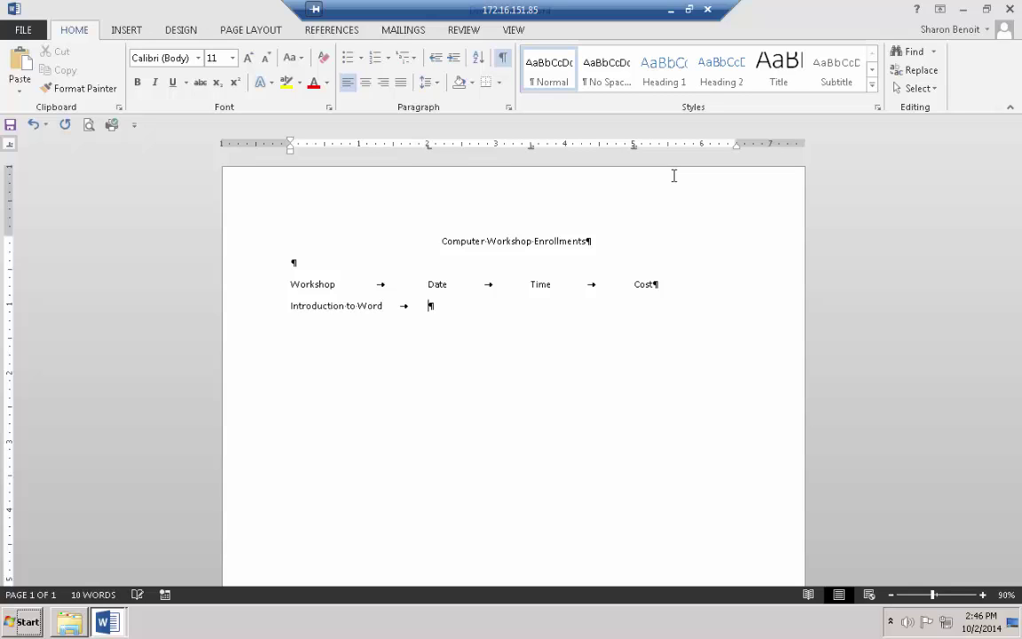
type("10-12-2014")
key("Tab")
type("10:30")
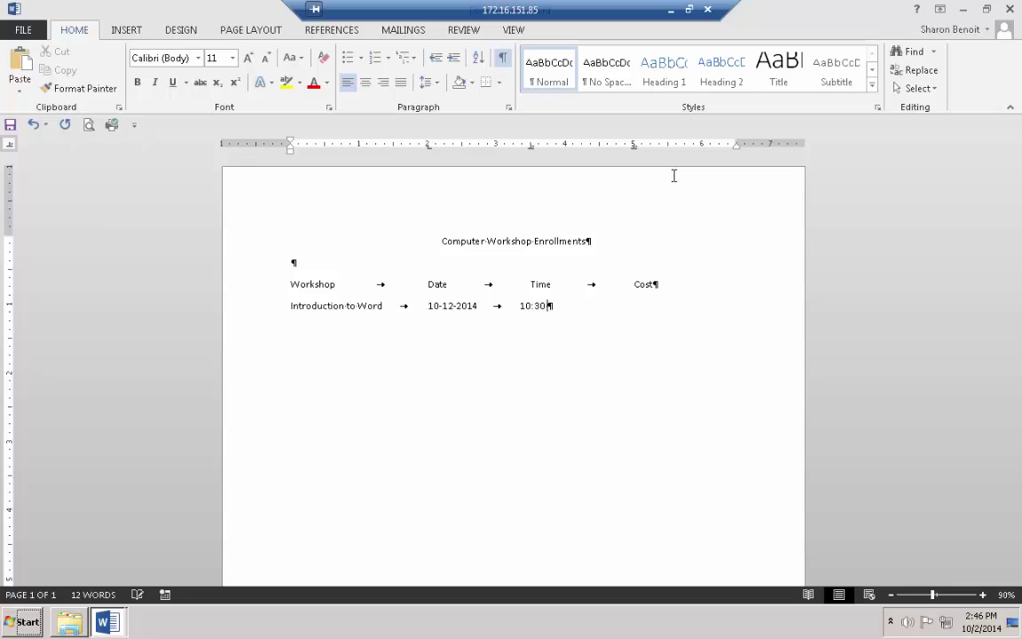
type(" a.m.")
key("Tab")
type("$50.00")
key("shift+Return")
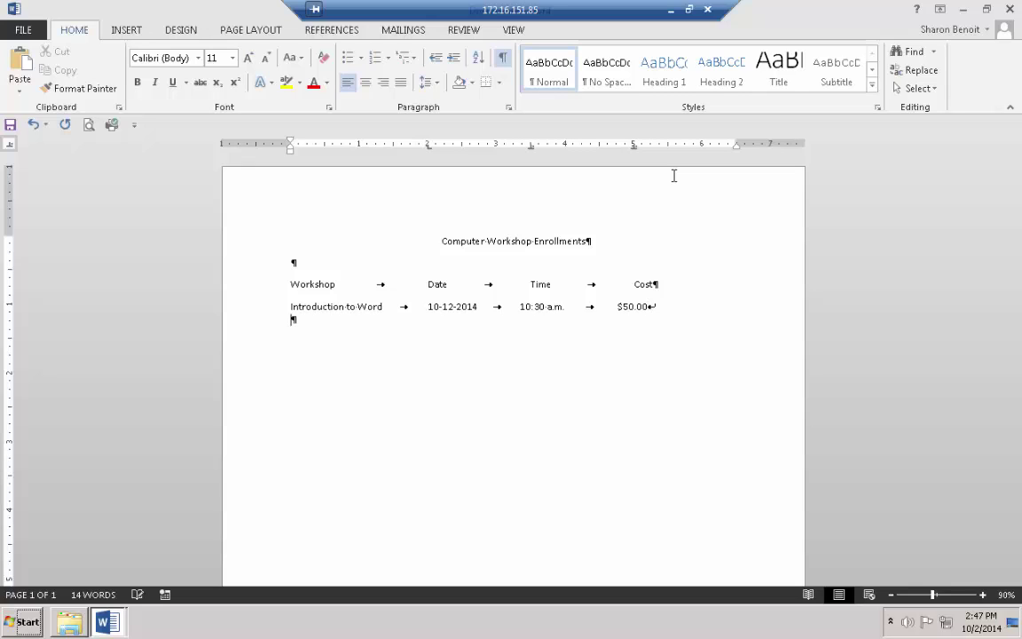
Enter the tab-separated row Word 2, 10-17-2014, 1:20 p.m., $100.00, and hide the formatting marks.
type("Word 2")
key("Tab")
type("10-17-2014")
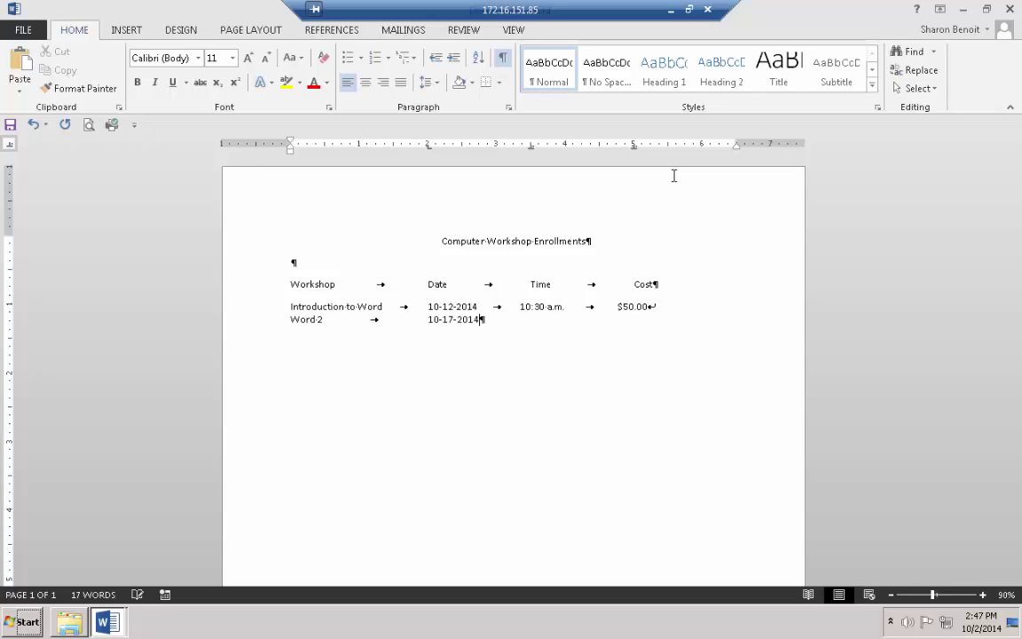
key("Tab")
type("1:20 p.m.")
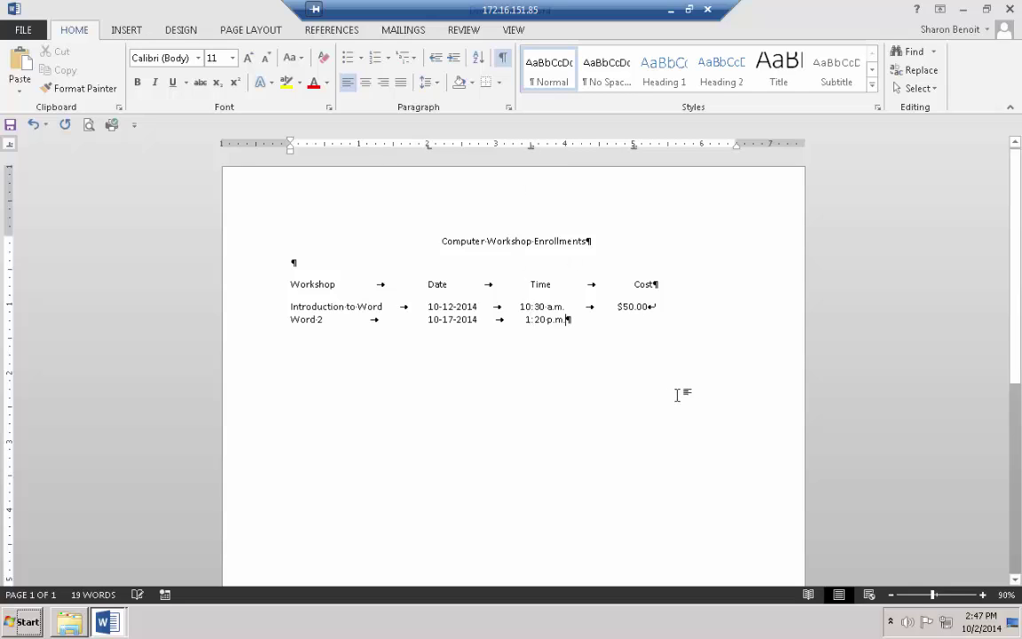
key("Tab")
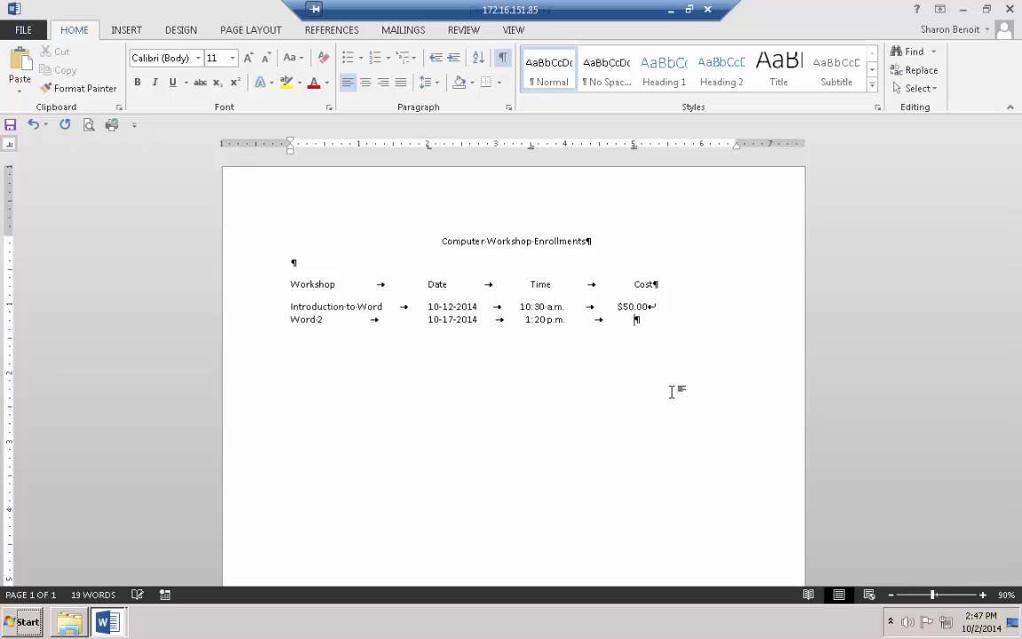
type("$100.00")
key("Return")
left_click(502, 59)
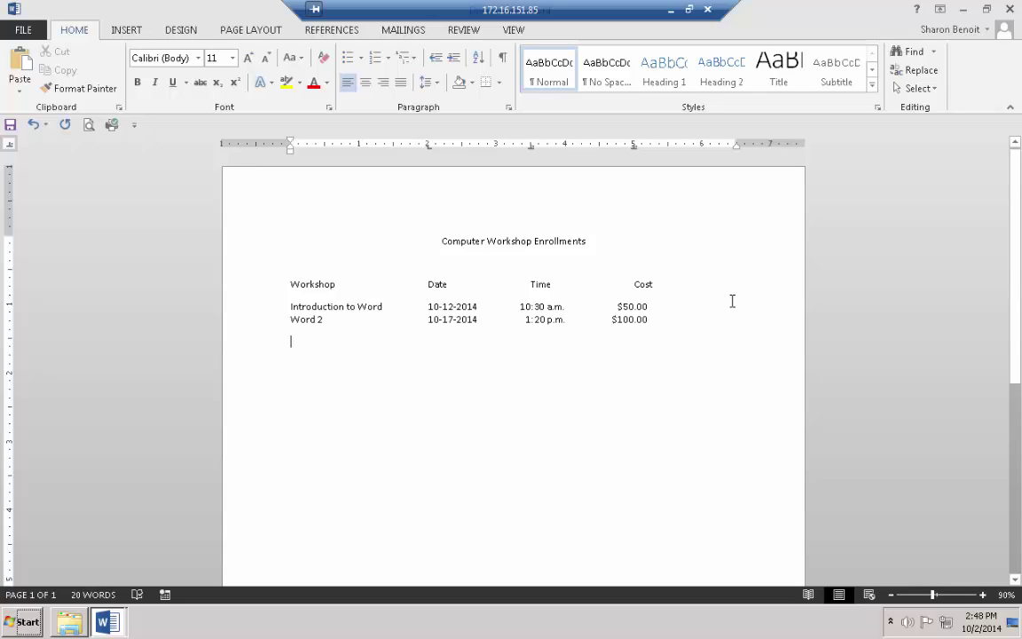
Shift the heading line's Time and Cost tab stops to about 3.4 and 4.8 inches.
left_click(318, 284)
left_click(532, 145)
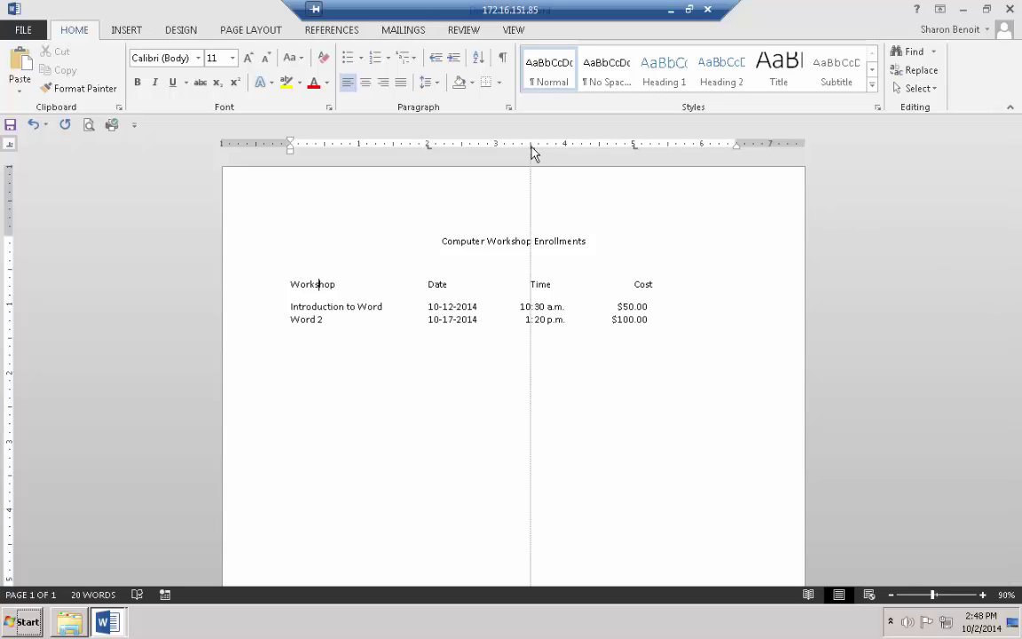
left_click_drag(531, 147, 523, 154)
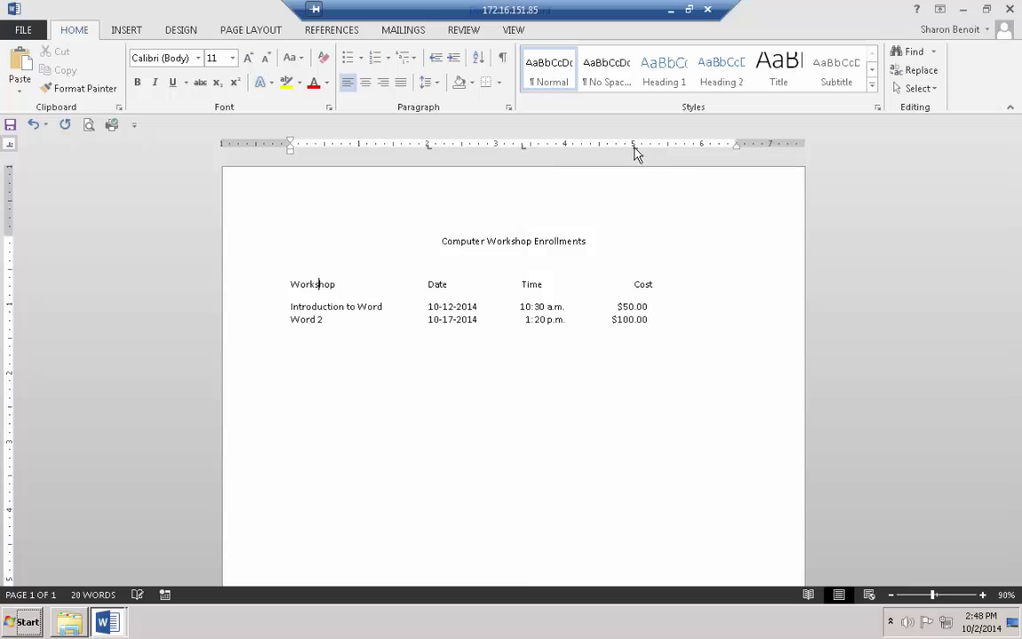
left_click_drag(634, 153, 622, 153)
left_click(666, 325)
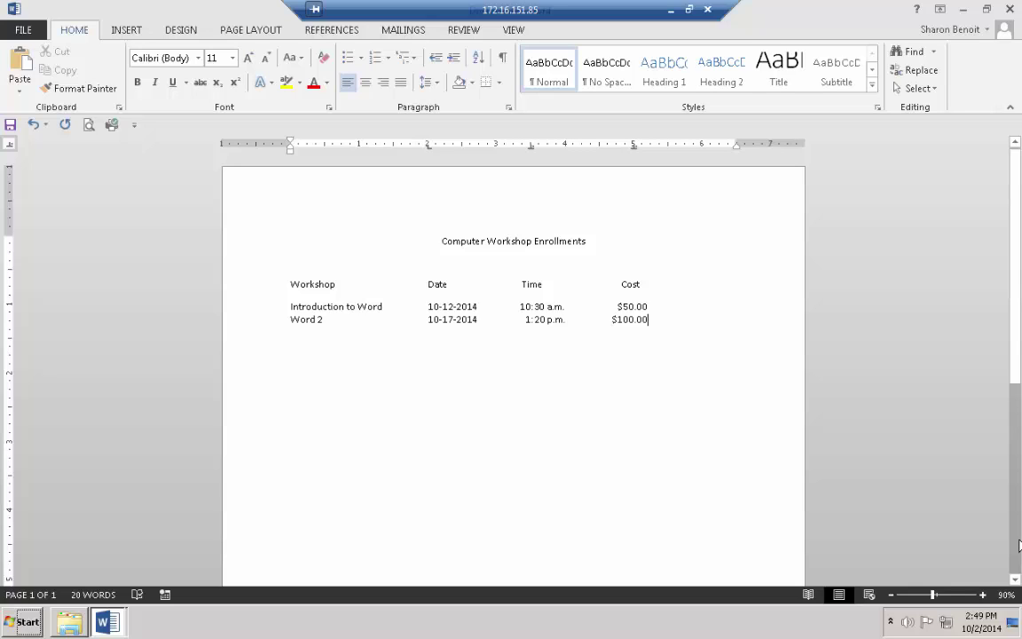
Start a new blank document with the label Name: and a left tab stop at 1 inch.
key("ctrl+n")
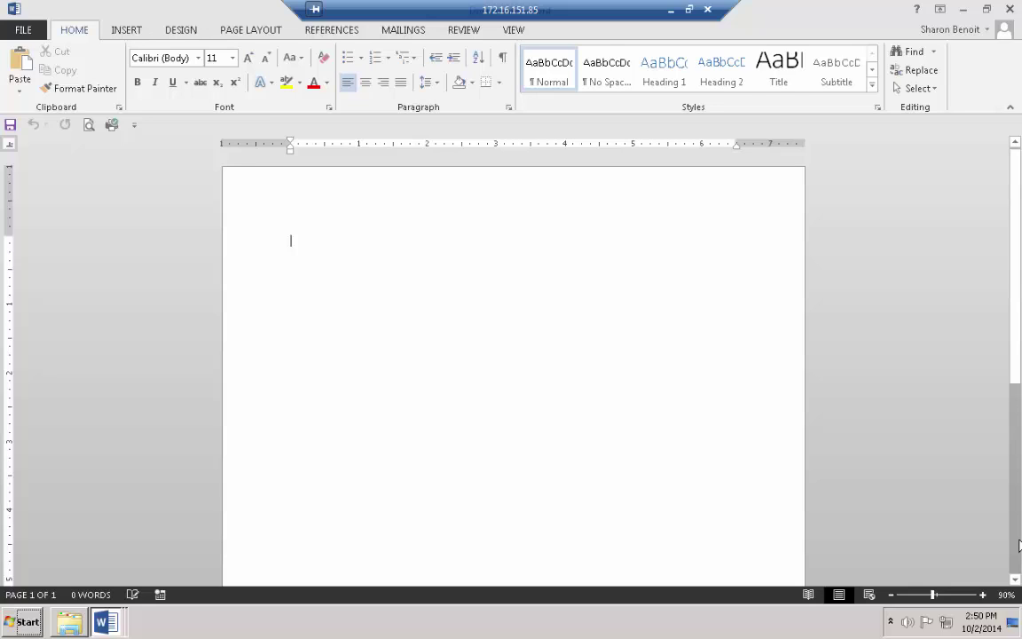
type("Name:")
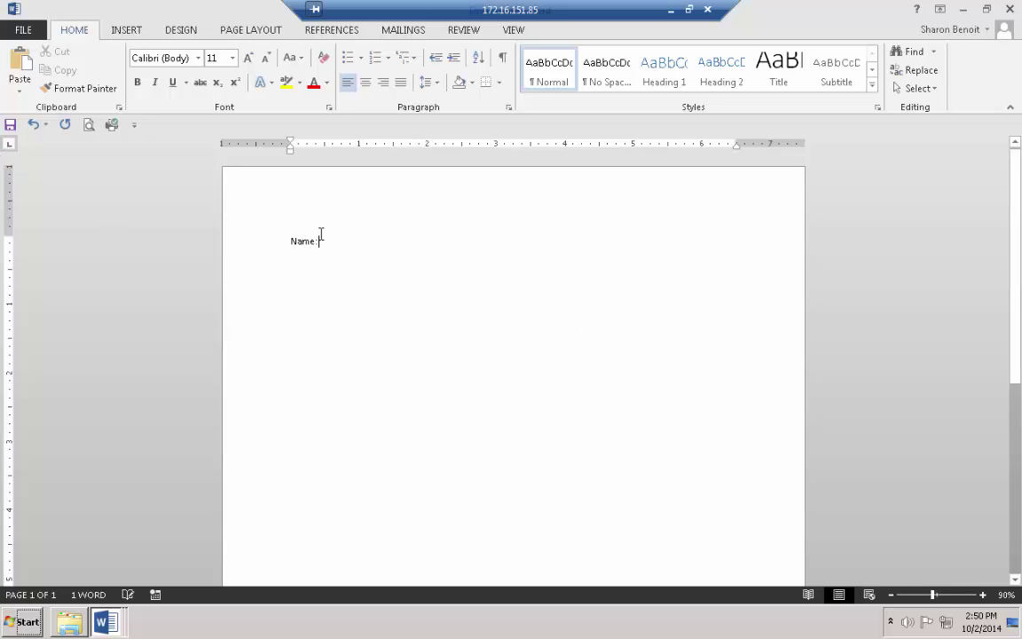
left_click(359, 146)
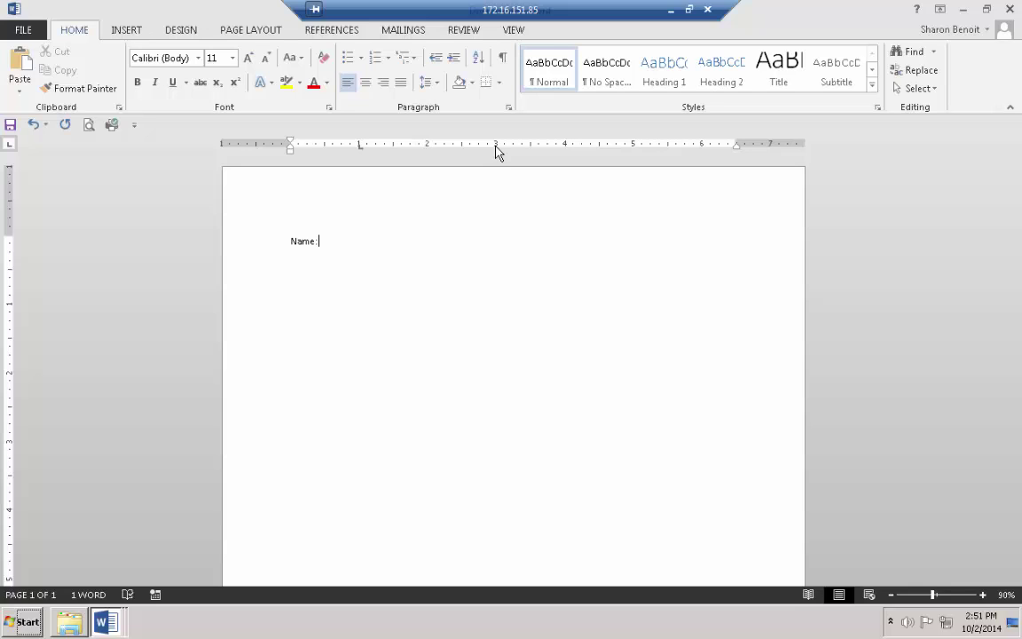
Add a left tab stop at 3 inches with underline leader 4 to the Name line.
double_click(360, 147)
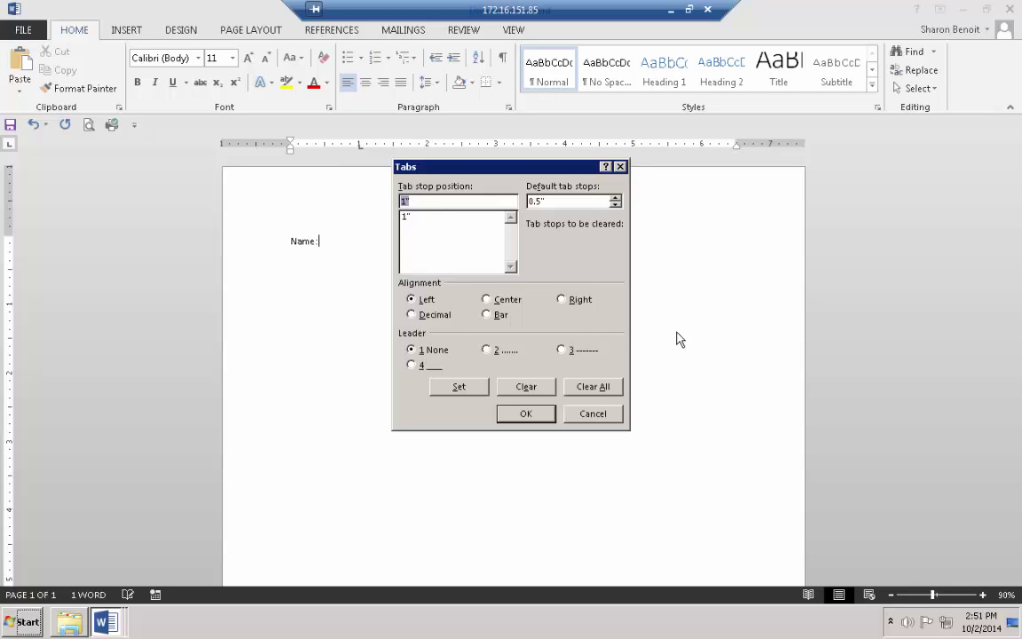
left_click_drag(541, 167, 662, 177)
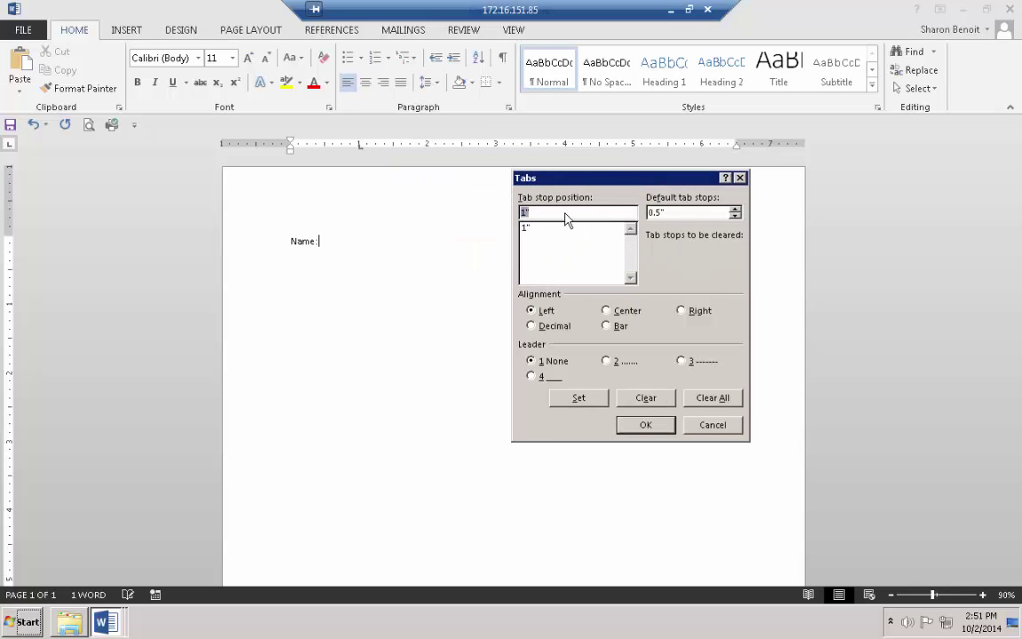
type("3")
left_click(531, 377)
left_click(591, 401)
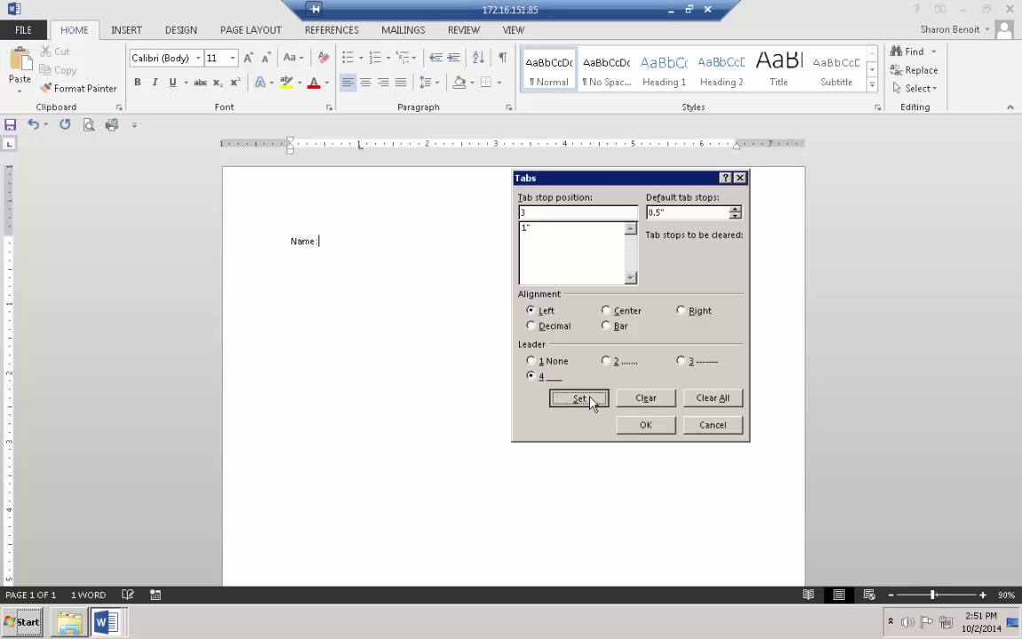
left_click(668, 428)
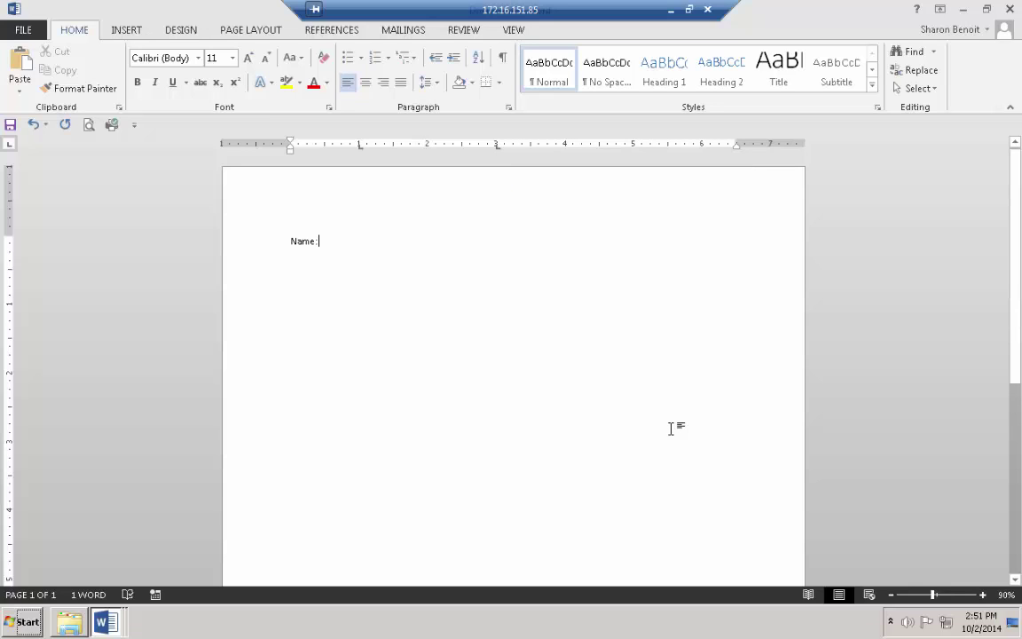
Tab across to draw the underlined Name blank up to 3 inches, and enter Date: at a left tab stop at 4 inches.
key("Tab")
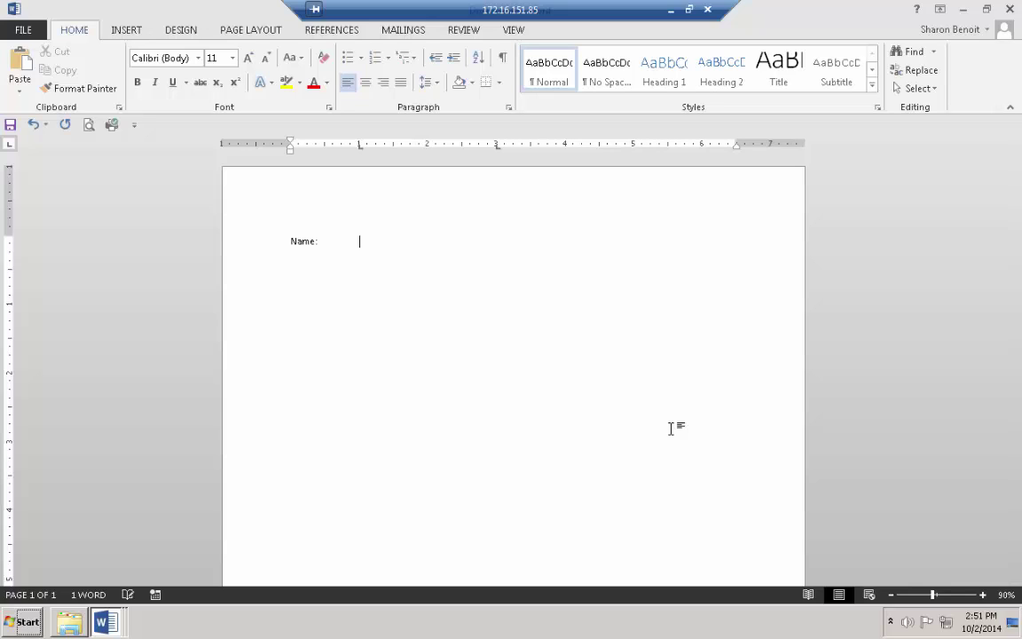
type("________________________")
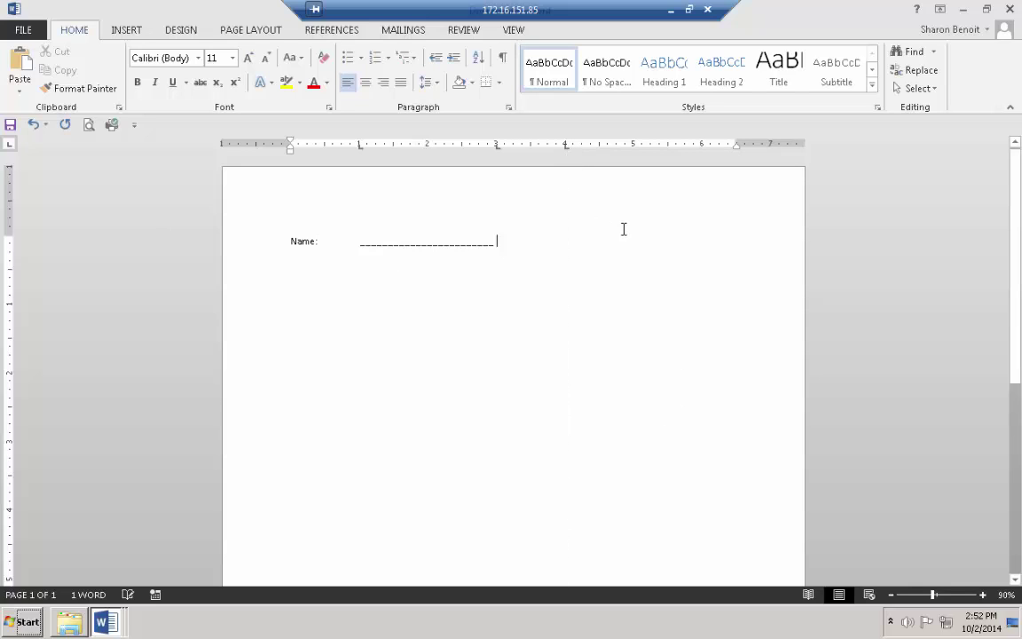
key("Tab")
type("D")
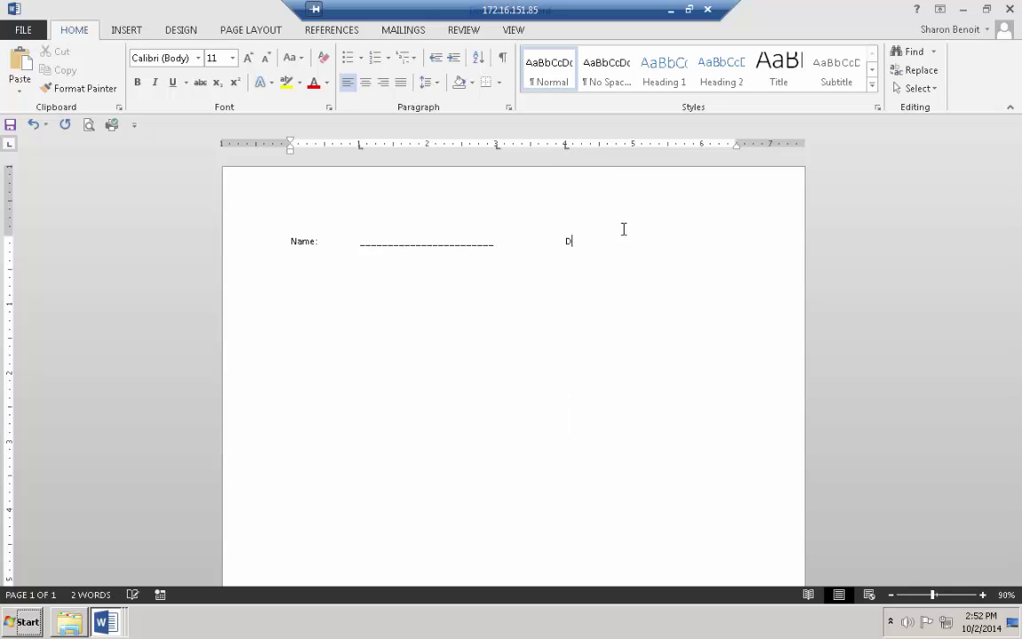
type("ate:")
Add left tab stops at 4.75 inches and, with underline leader 4, at 6.5 inches, and tab across to draw the Date blank.
left_click(617, 146)
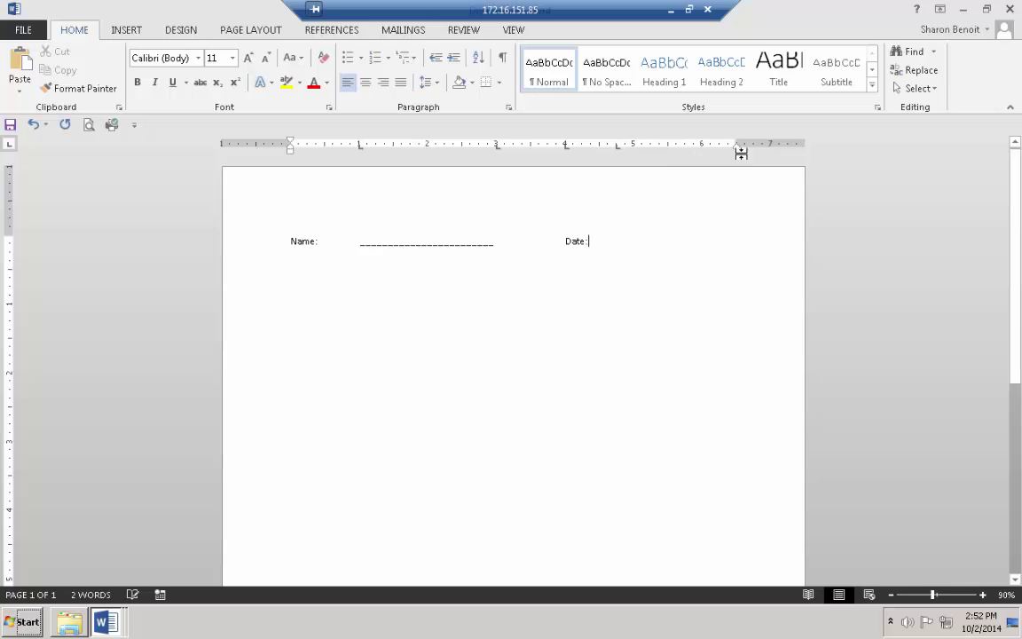
double_click(617, 147)
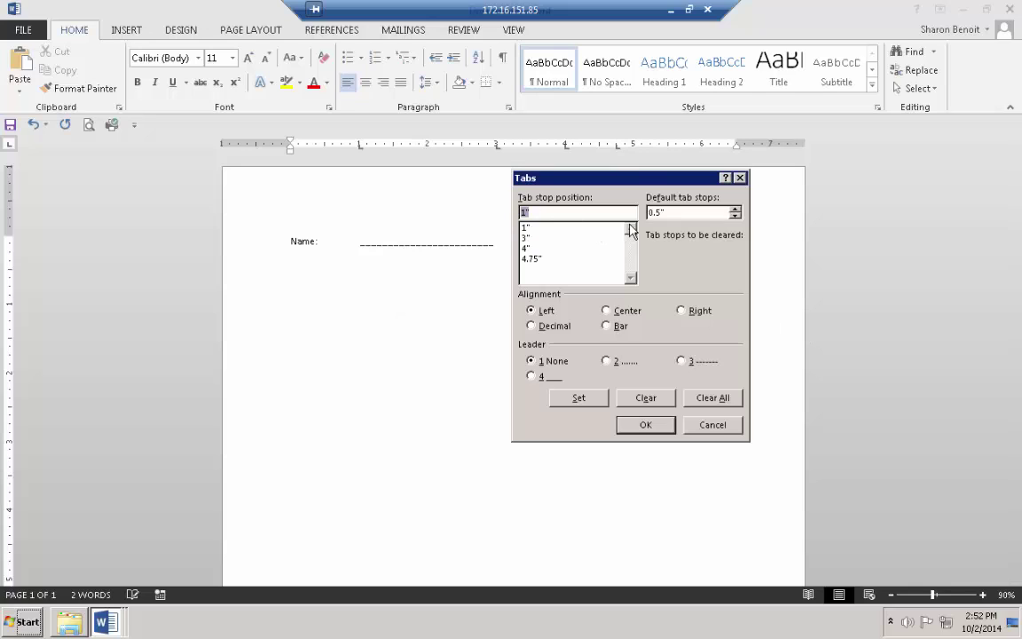
type("6.5")
left_click(531, 376)
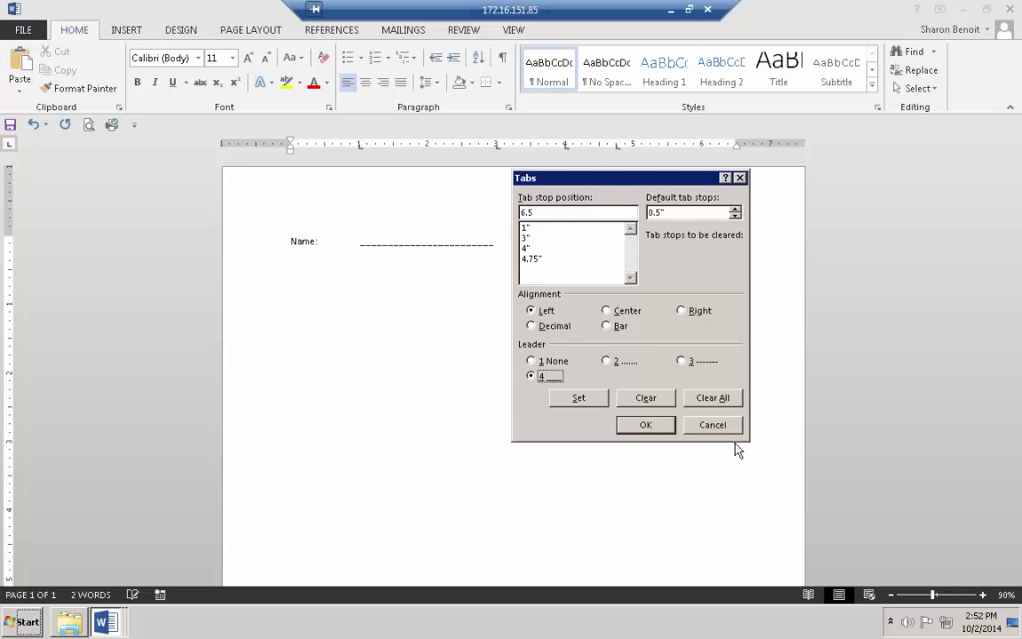
left_click(578, 397)
left_click(645, 425)
key("Tab")
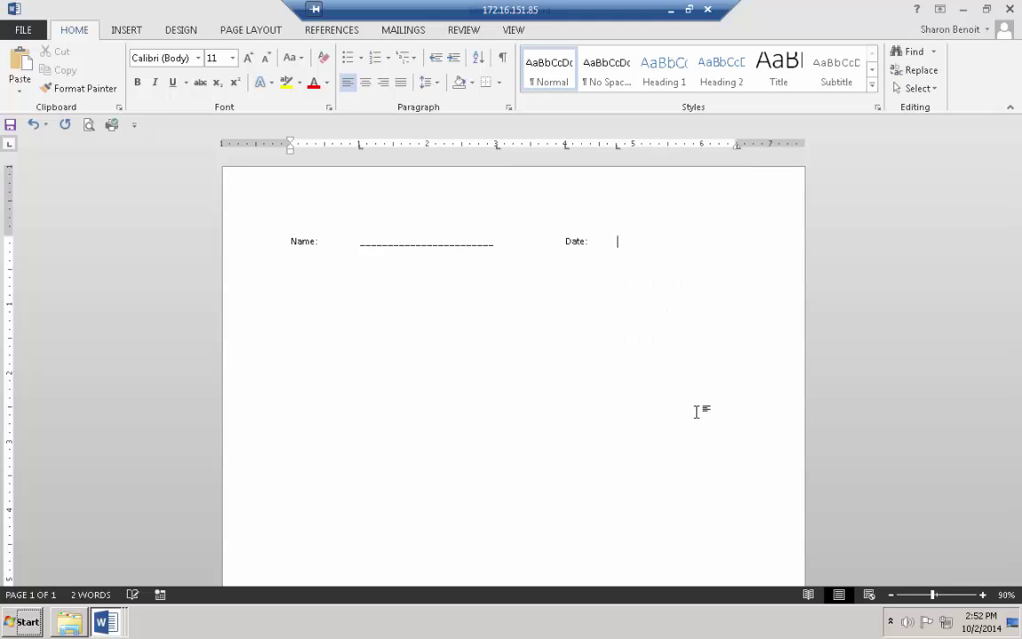
key("Tab")
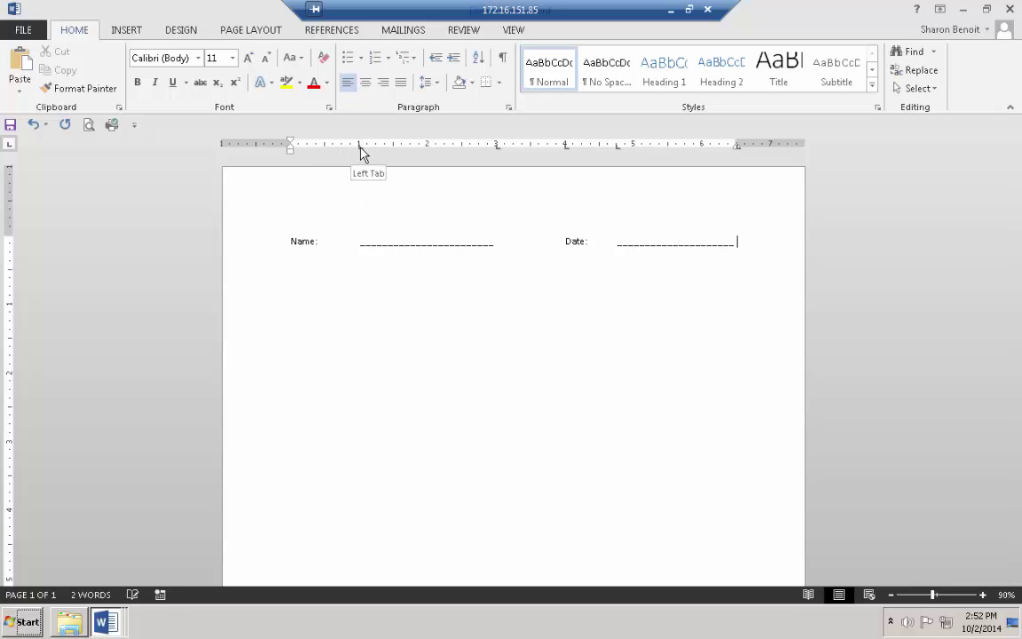
Shift the first four tab stops of the Name and Date line to 0.63, 2.75, 3.5 and 4.19 inches.
left_click_drag(360, 153, 335, 155)
left_click_drag(497, 152, 479, 151)
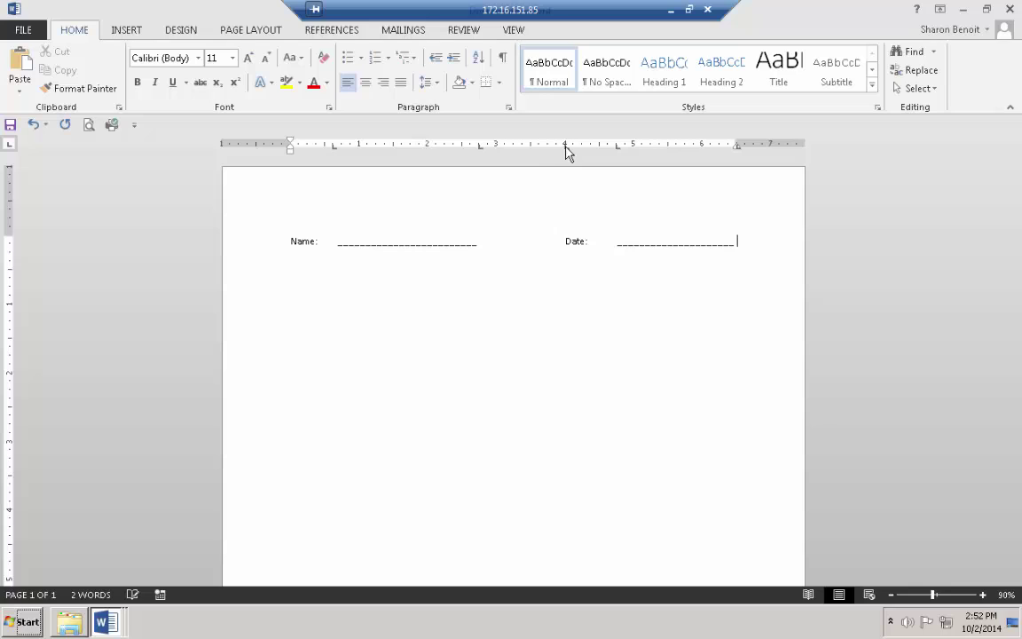
left_click_drag(563, 150, 531, 153)
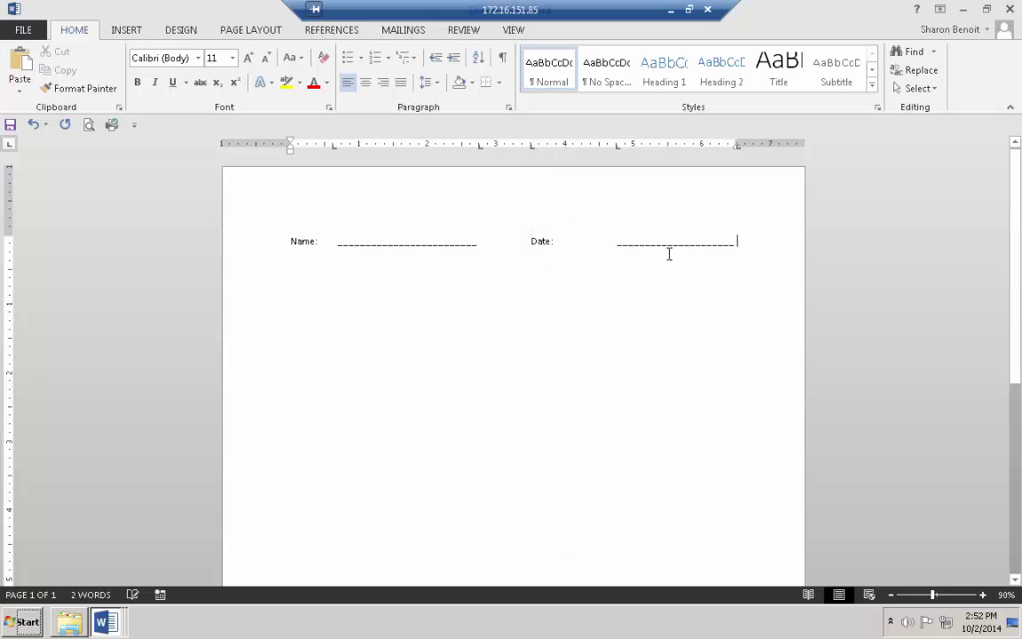
left_click_drag(614, 153, 577, 153)
On a new paragraph two lines below the form line, replace all tab stops with a right tab at 6 inches with dotted leader 2.
key("Return")
key("Return")
double_click(578, 148)
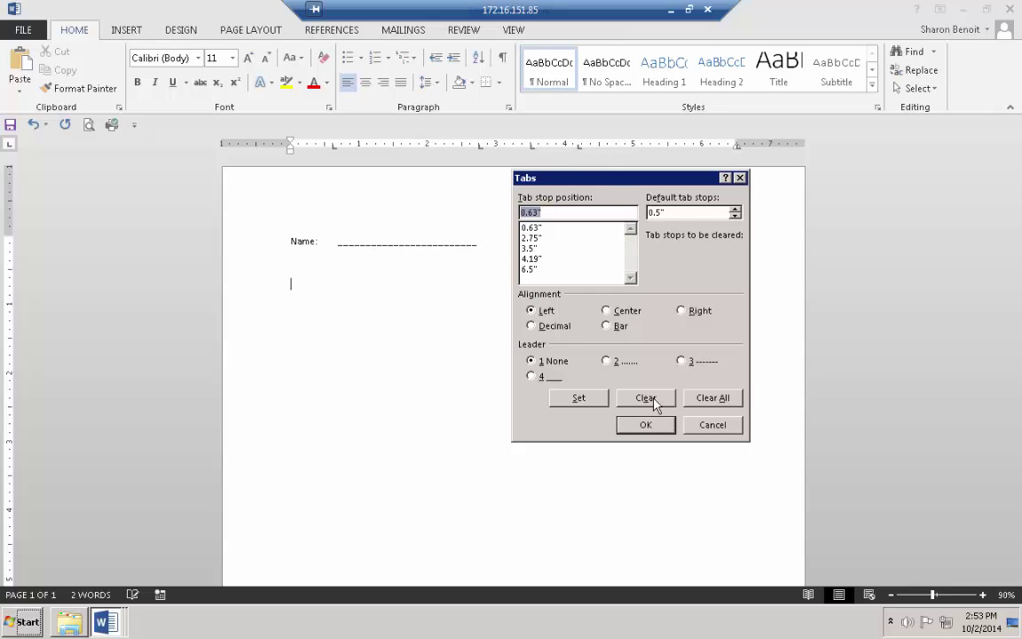
left_click(715, 400)
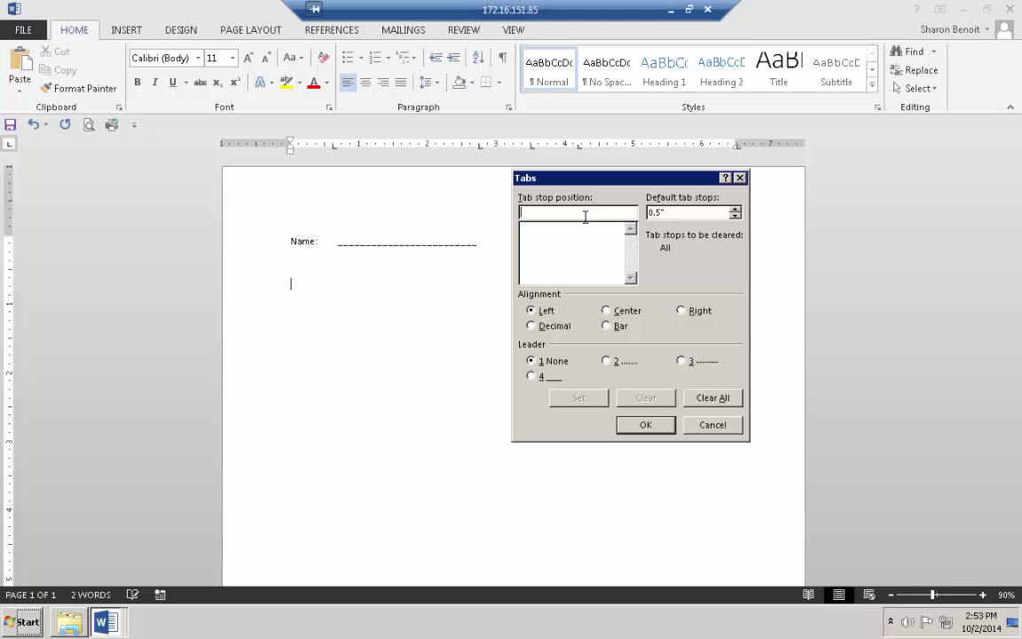
type("6")
left_click(686, 310)
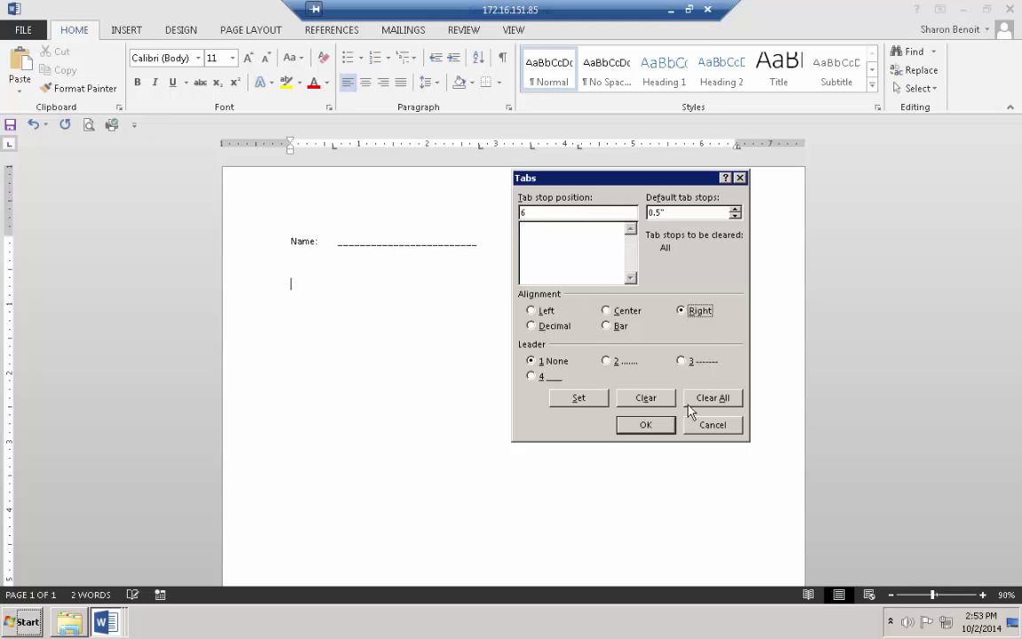
left_click(608, 361)
left_click(579, 397)
left_click(645, 424)
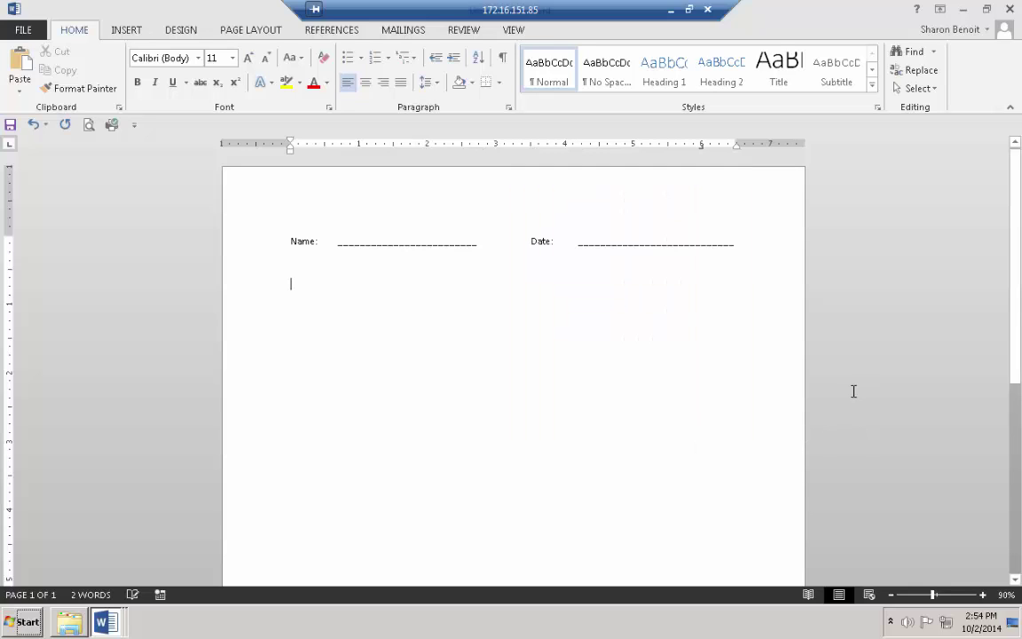
Enter two tab-separated contents lines: Chapter 1 with Page 1, and Chapter 2 with Page 10.
type("Chapter ")
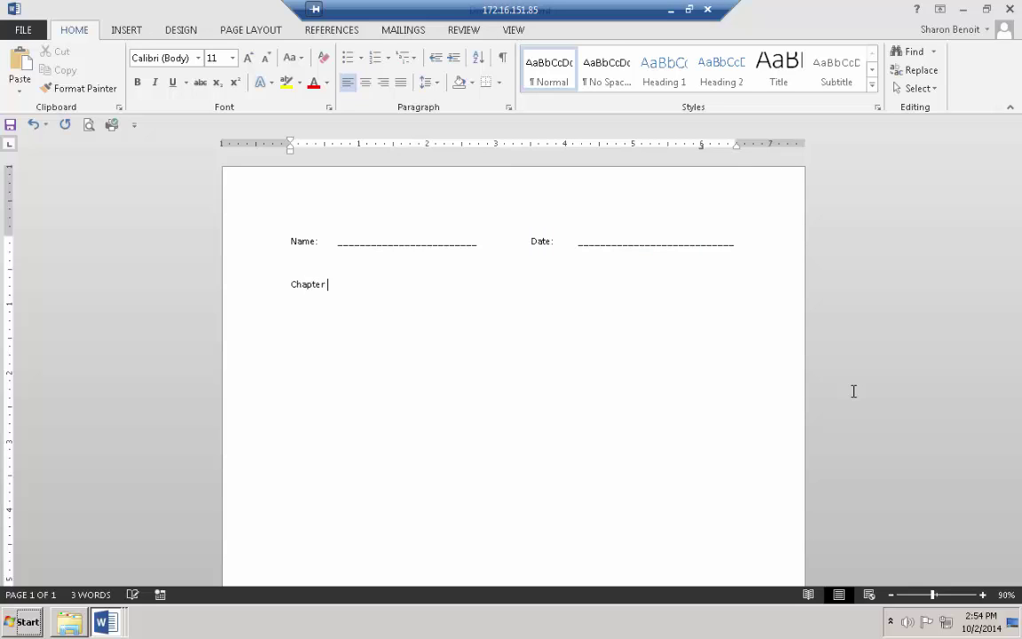
type("1")
key("Tab")
type("Page 1")
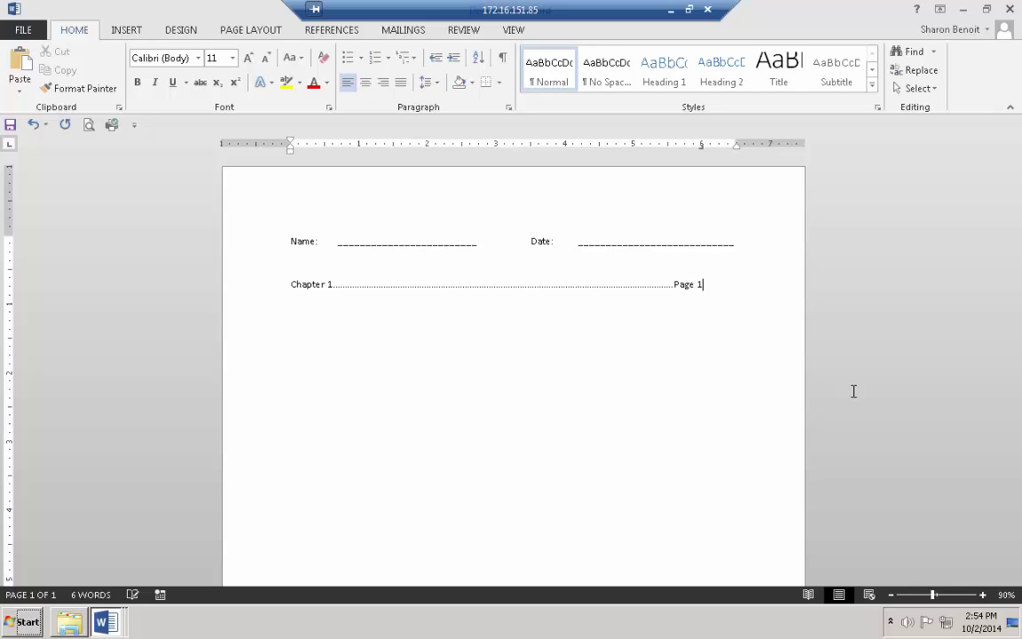
key("Return")
type("Chapter 2")
key("Tab")
type("Page 10")
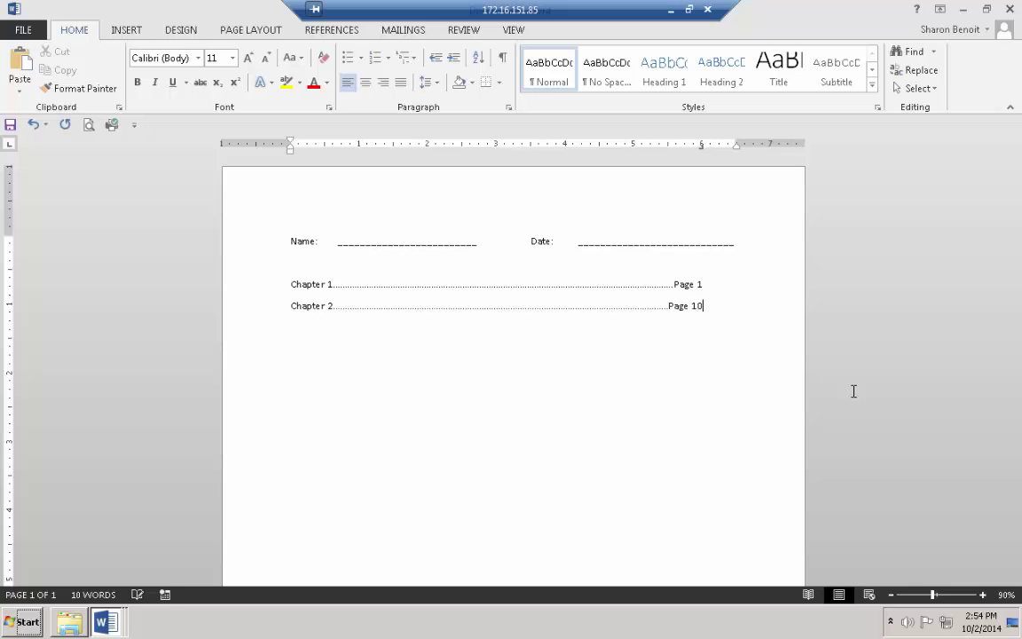
Add a third tab-separated contents line reading Chapter 3 with Page 25.
key("Return")
type("Chapter 3")
key("Tab")
type("Page 2")
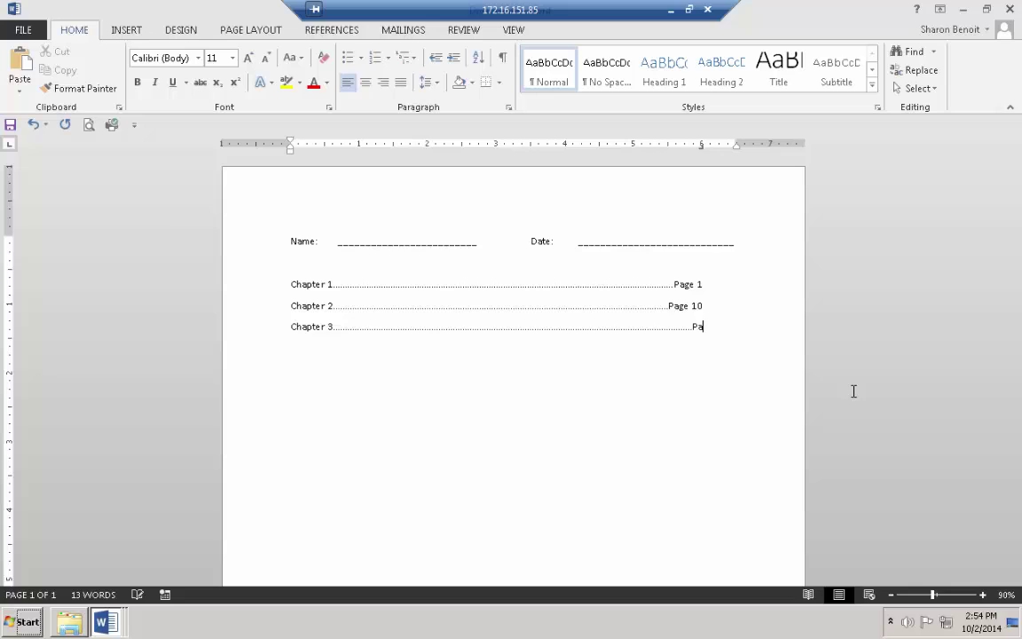
type("5")
key("Return")
key("Return")
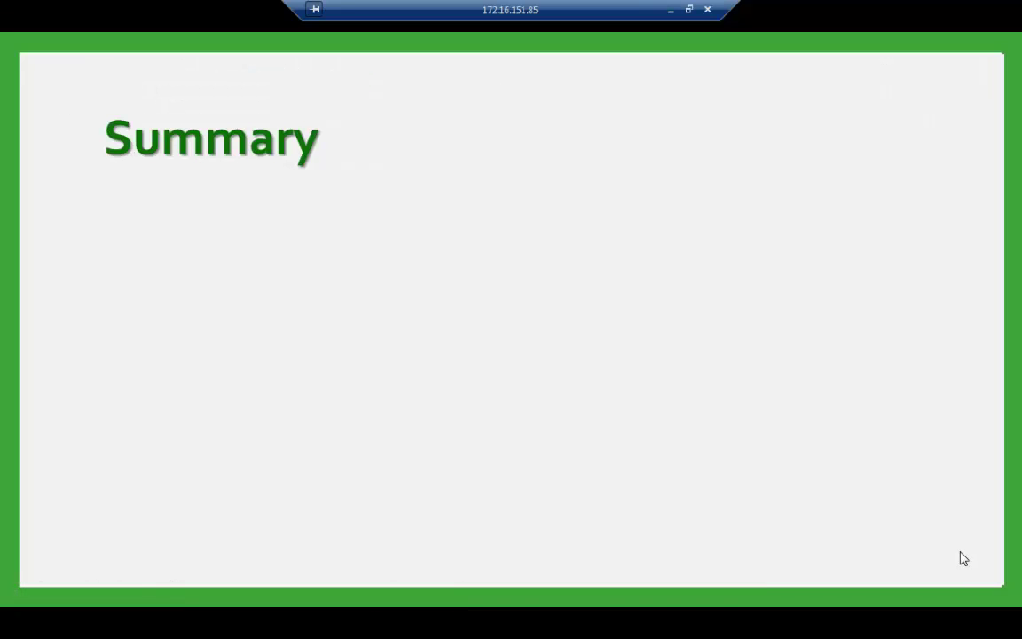
key("space")
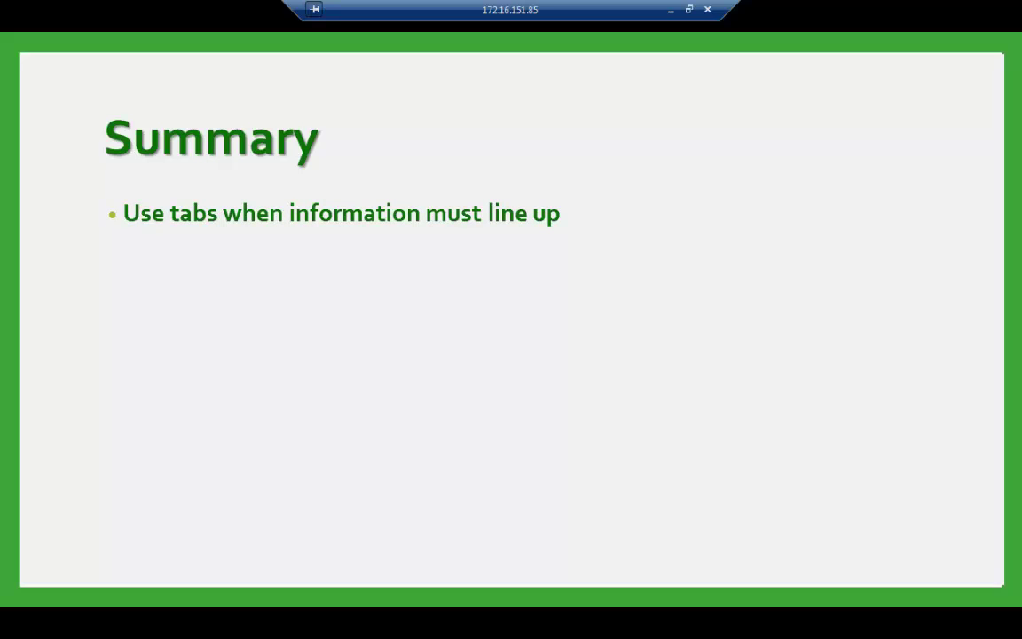
key("space")
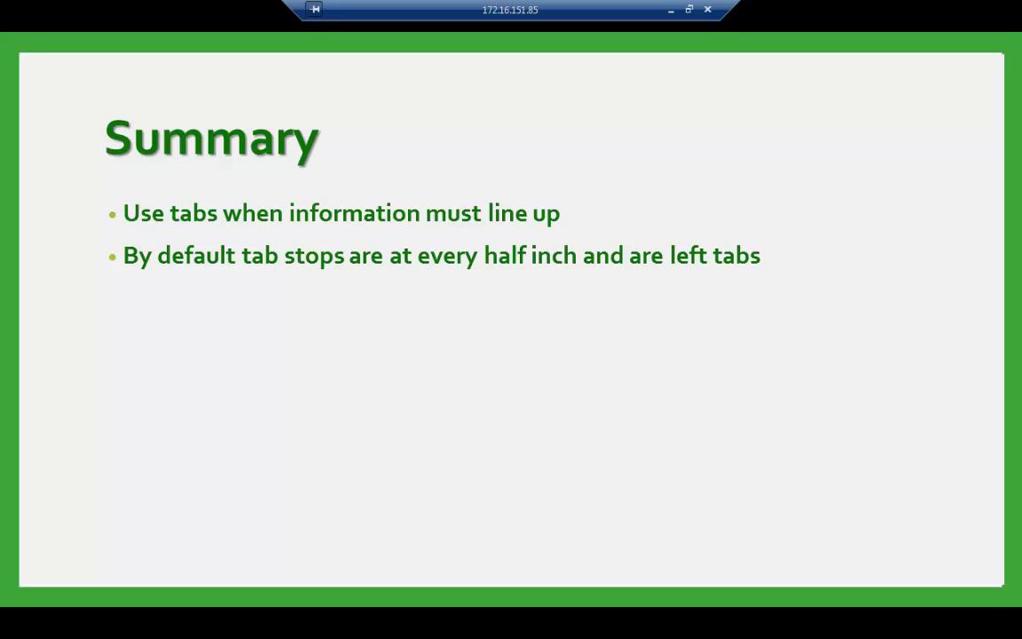
key("space")
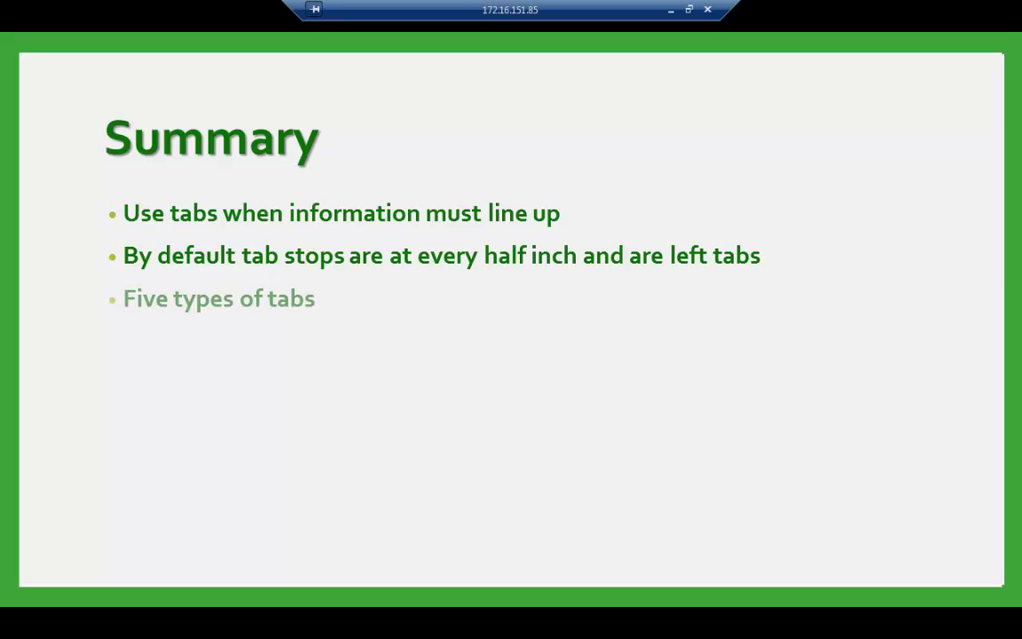